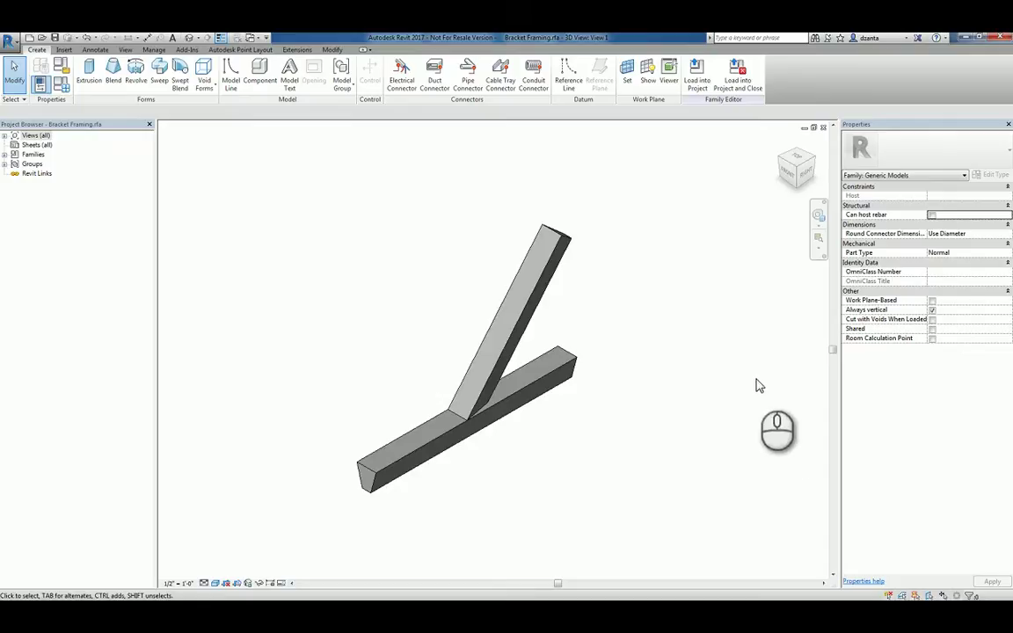
Step: Inspect the angled brace and horizontal base beam sweeps of the Bracket Framing family
{"action": "left_click", "coordinate": [699, 325]}
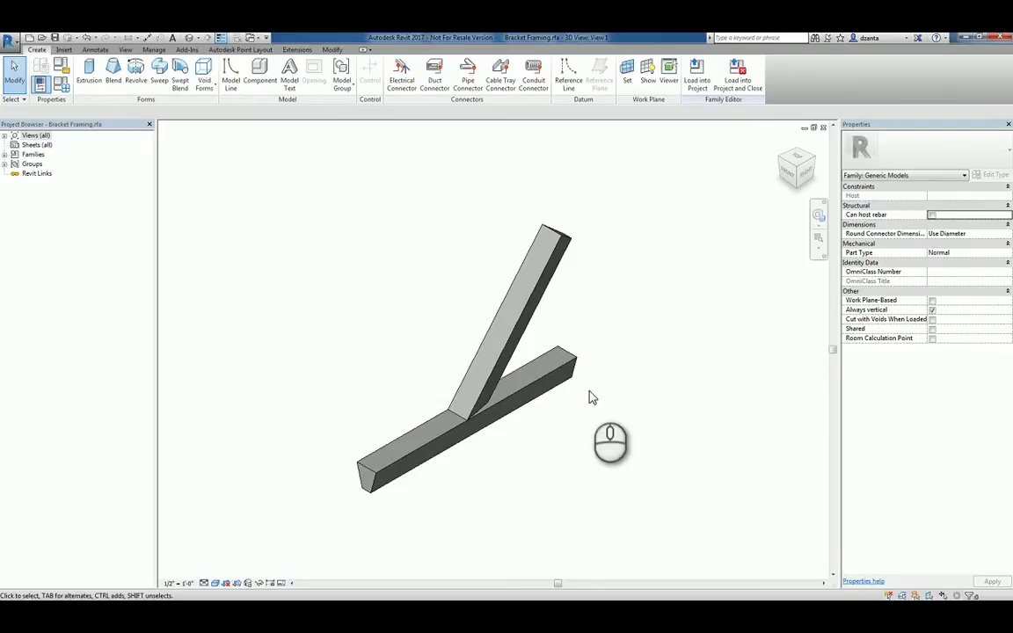
{"action": "left_click", "coordinate": [550, 231]}
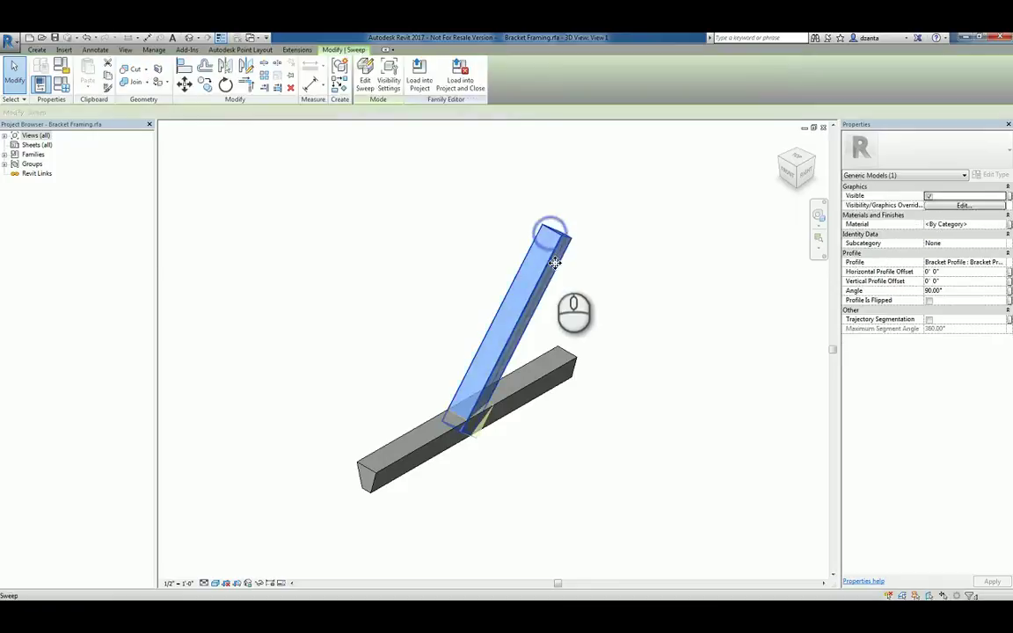
{"action": "left_click", "coordinate": [610, 317]}
{"action": "left_click", "coordinate": [569, 359]}
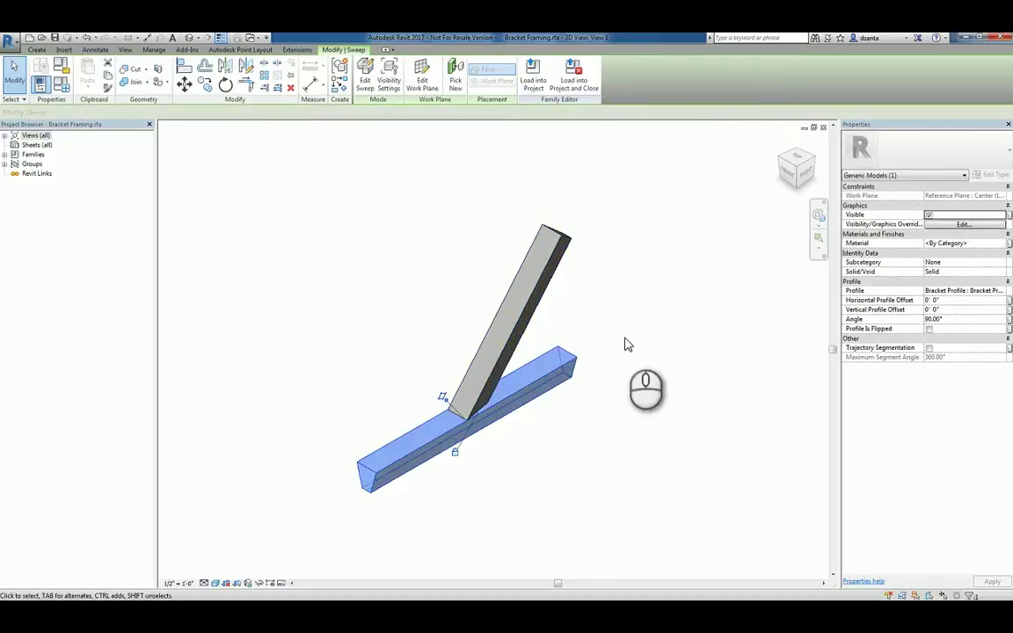
{"action": "left_click", "coordinate": [624, 335]}
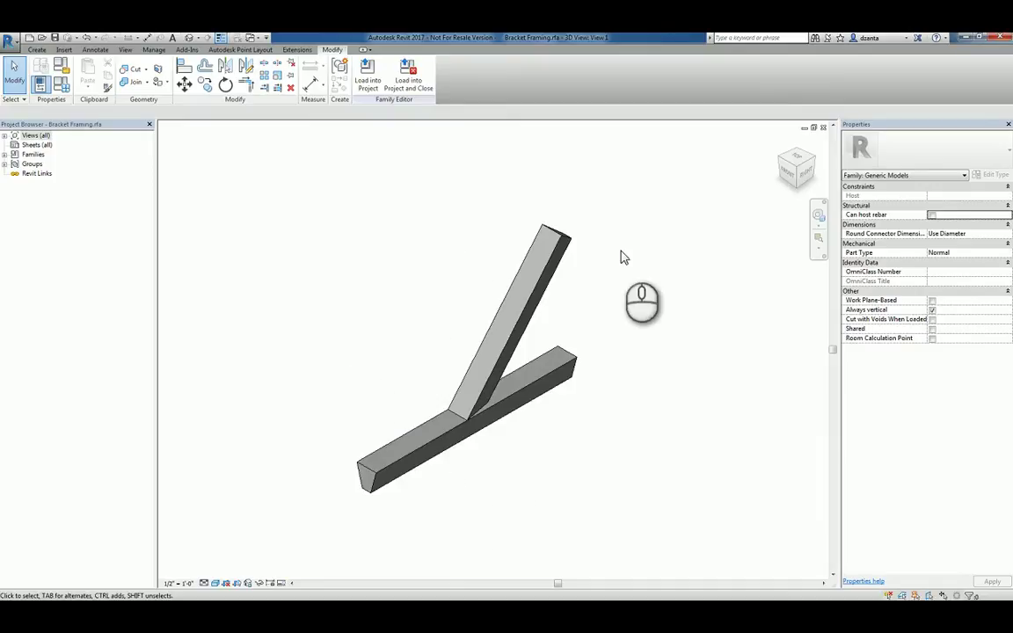
{"action": "left_click", "coordinate": [457, 192]}
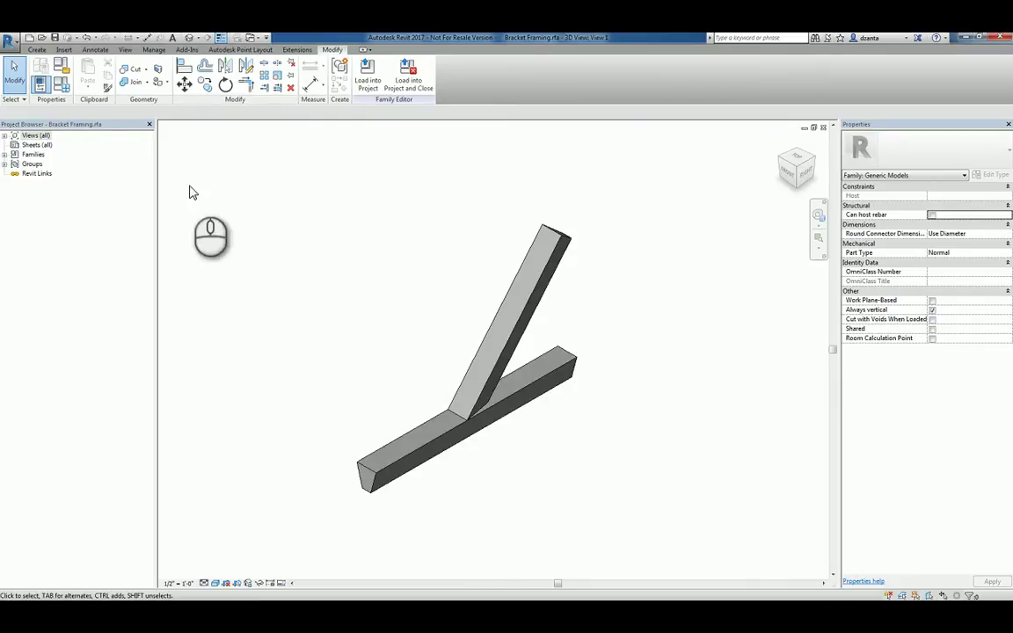
Step: Create a new family from the Generic Model line based.rft template
{"action": "left_click", "coordinate": [11, 41]}
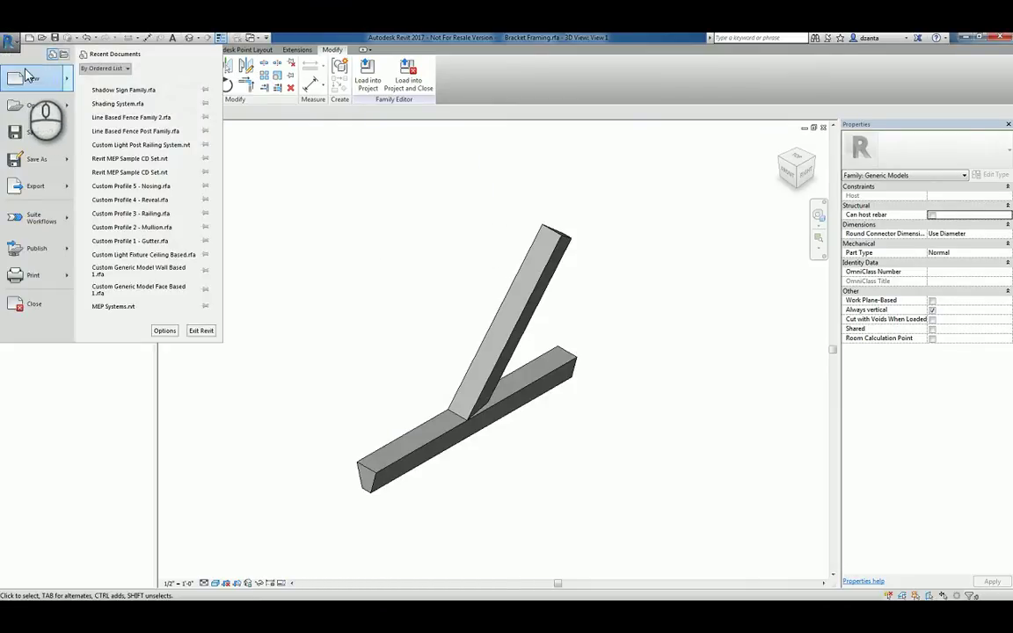
{"action": "mouse_move", "coordinate": [31, 78]}
{"action": "left_click", "coordinate": [120, 109]}
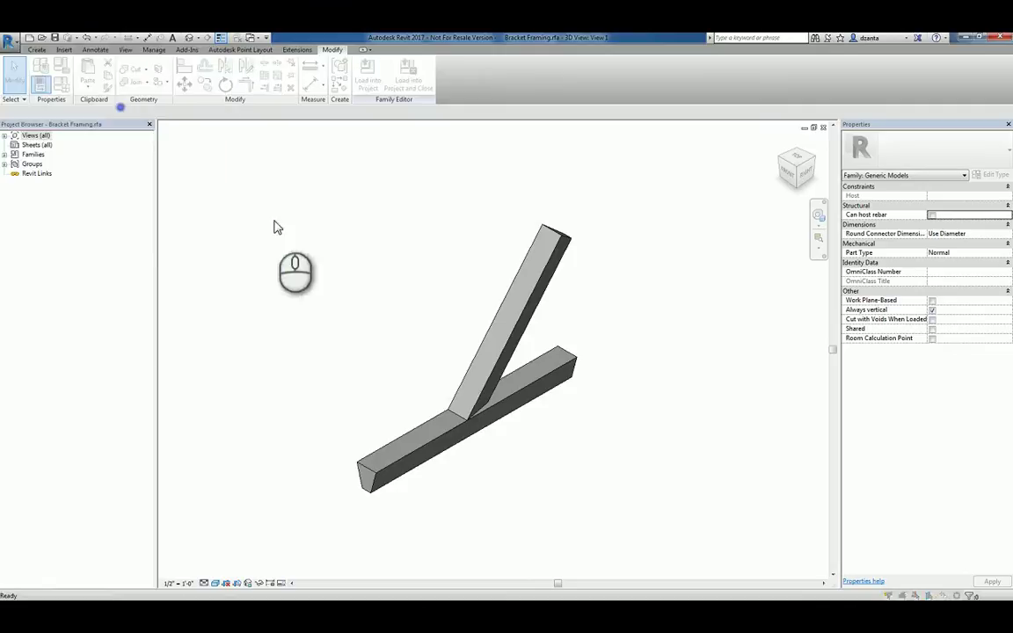
{"action": "left_click", "coordinate": [415, 303]}
{"action": "key", "text": "g"}
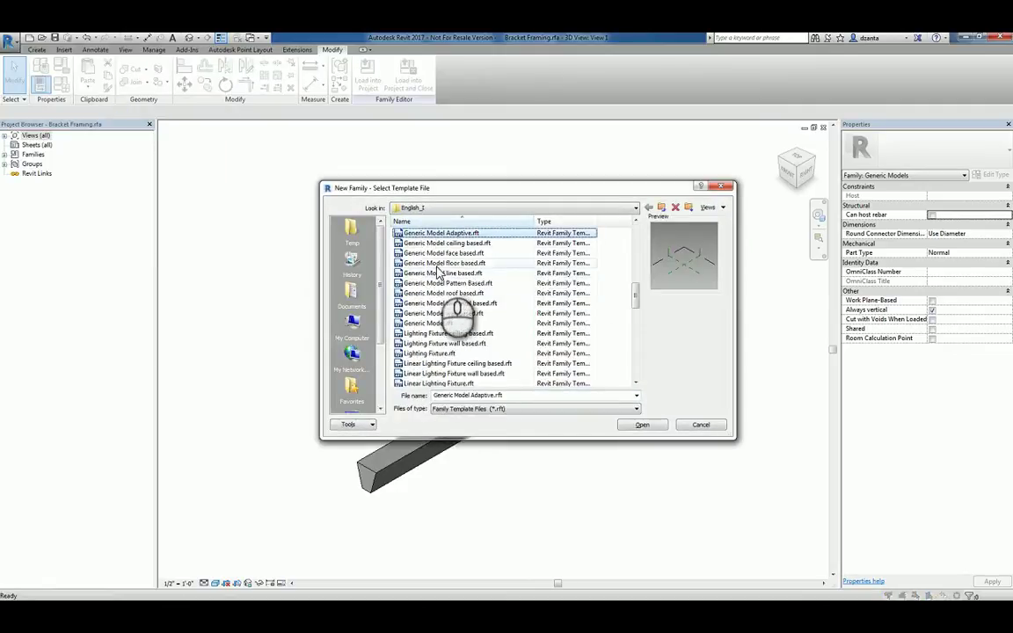
{"action": "left_click", "coordinate": [466, 273]}
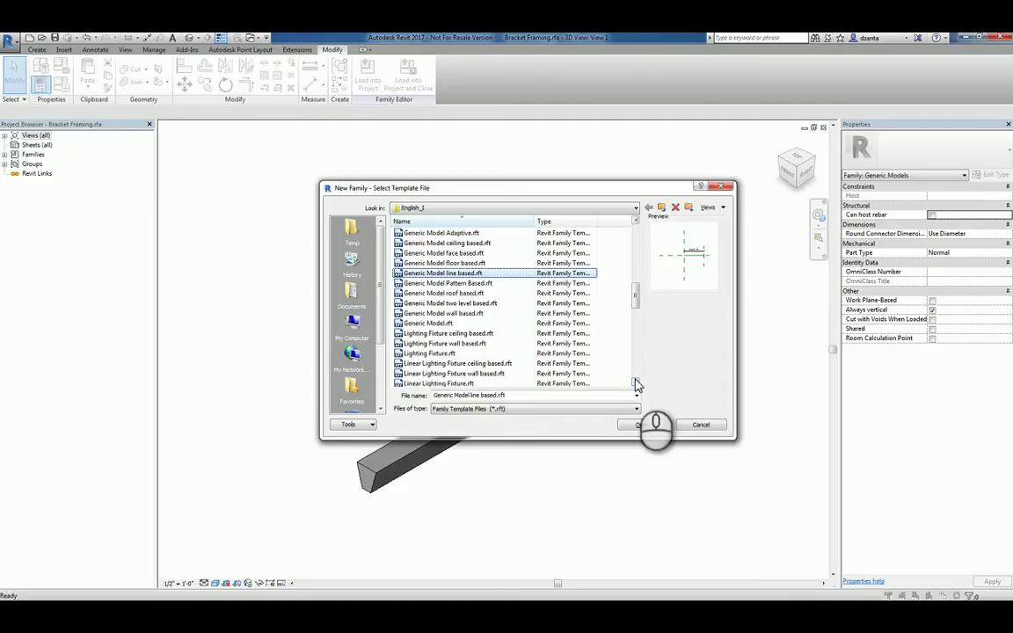
{"action": "left_click", "coordinate": [641, 426]}
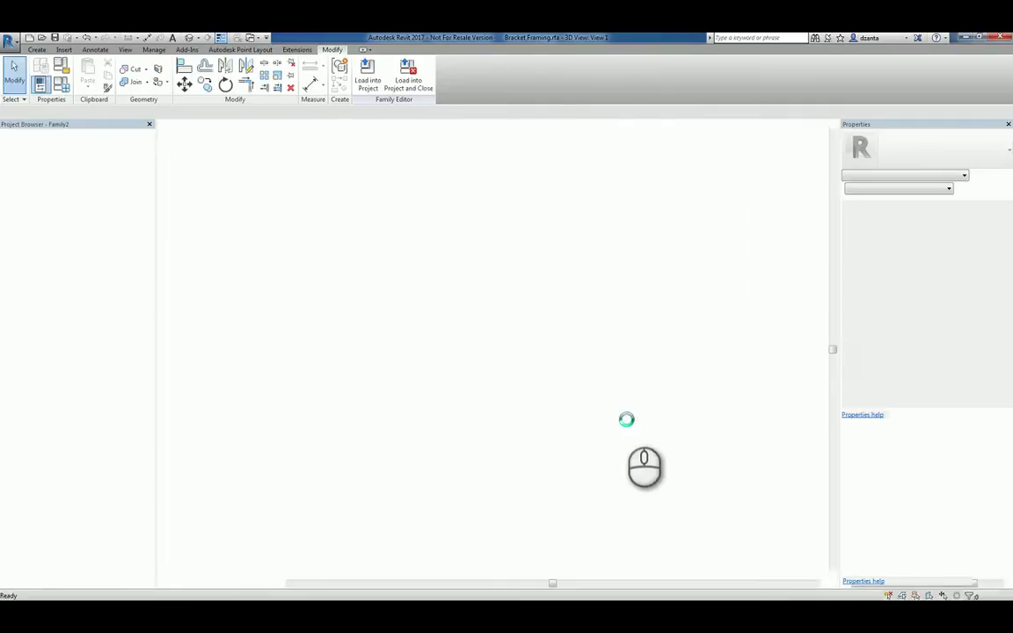
Step: Centre the reference planes in the Ref. Level plan and check the Center (Front/Back) plane
{"action": "scroll", "coordinate": [610, 391], "scroll_direction": "down", "scroll_amount": 1}
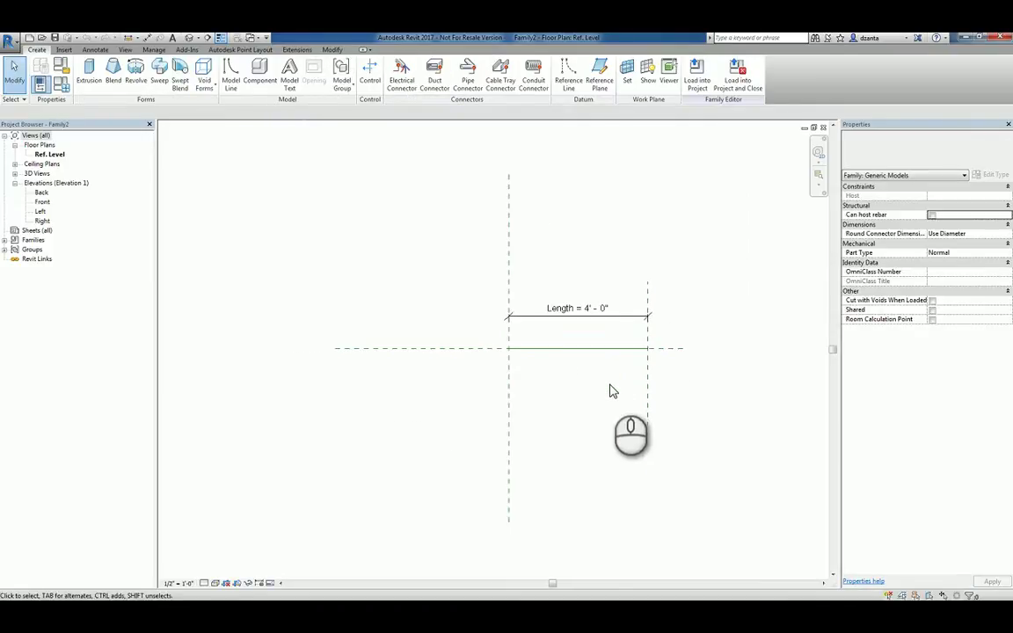
{"action": "middle_click_drag", "start_coordinate": [610, 391], "coordinate": [448, 377]}
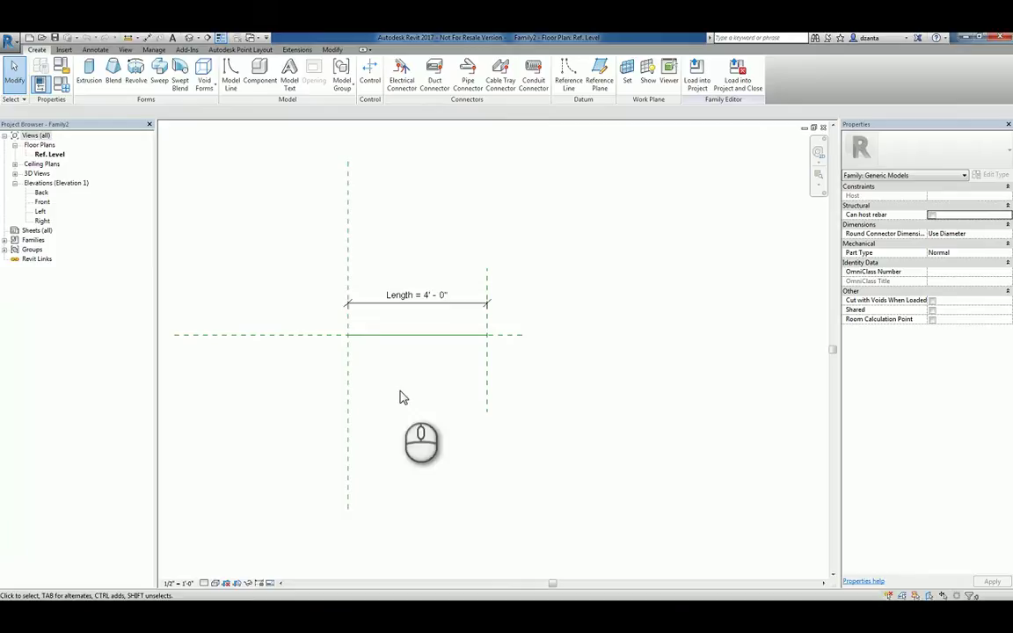
{"action": "left_click", "coordinate": [277, 336]}
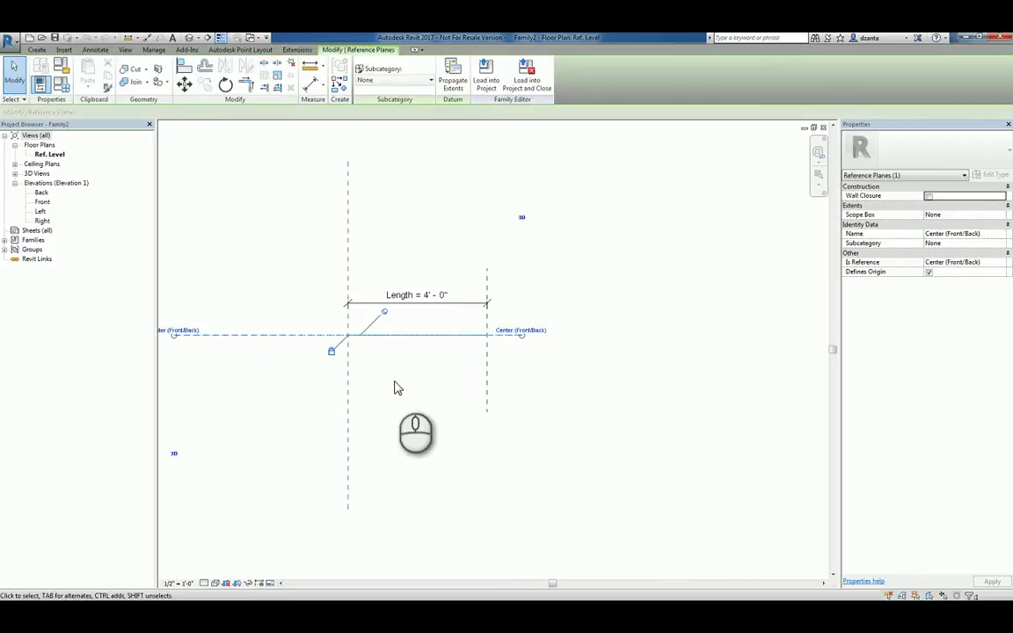
{"action": "left_click", "coordinate": [466, 444]}
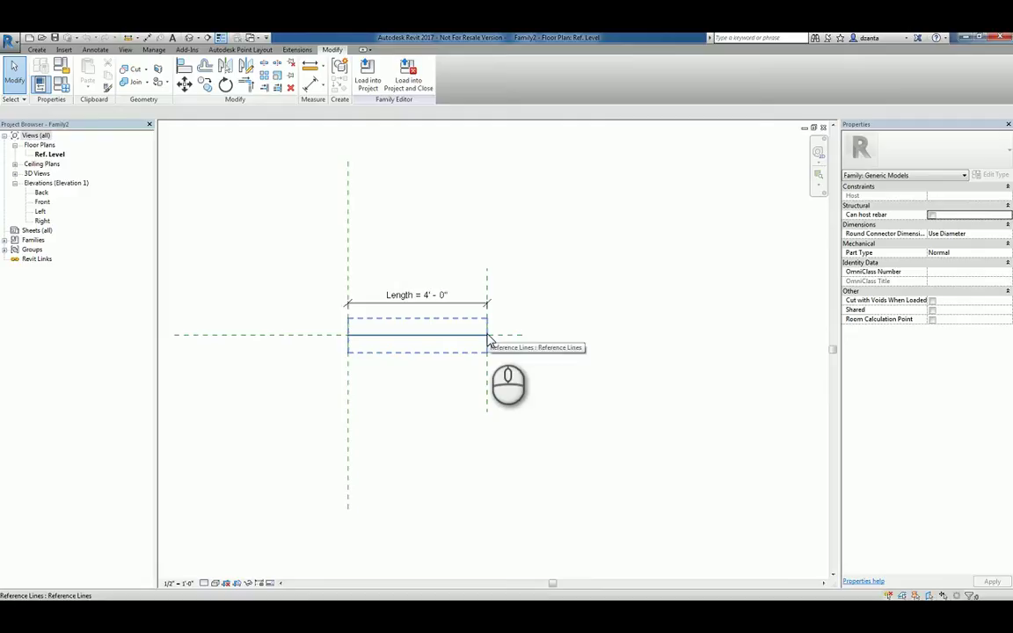
Step: Move the Right reference plane so the Length dimension reads 15'-0"
{"action": "scroll", "coordinate": [545, 332], "scroll_direction": "down", "scroll_amount": 2}
{"action": "left_click", "coordinate": [502, 288]}
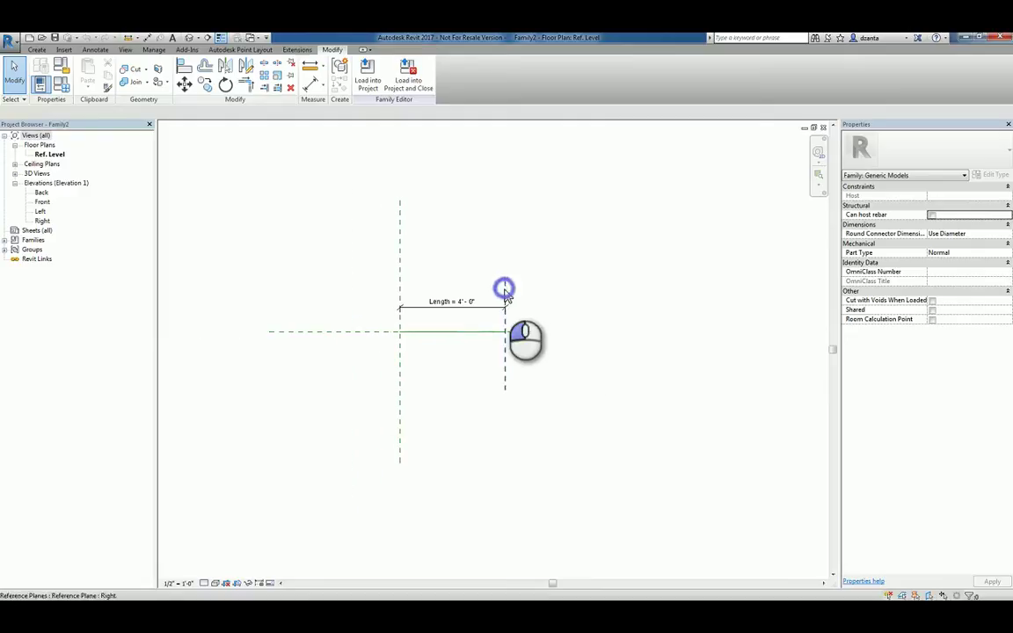
{"action": "left_click_drag", "start_coordinate": [505, 296], "coordinate": [613, 297]}
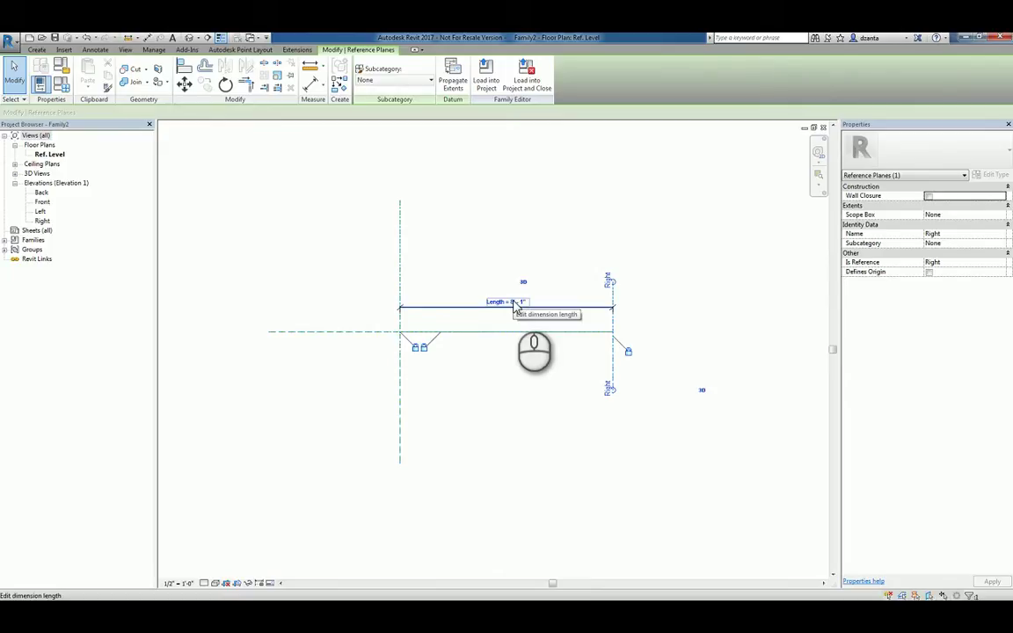
{"action": "left_click", "coordinate": [515, 303]}
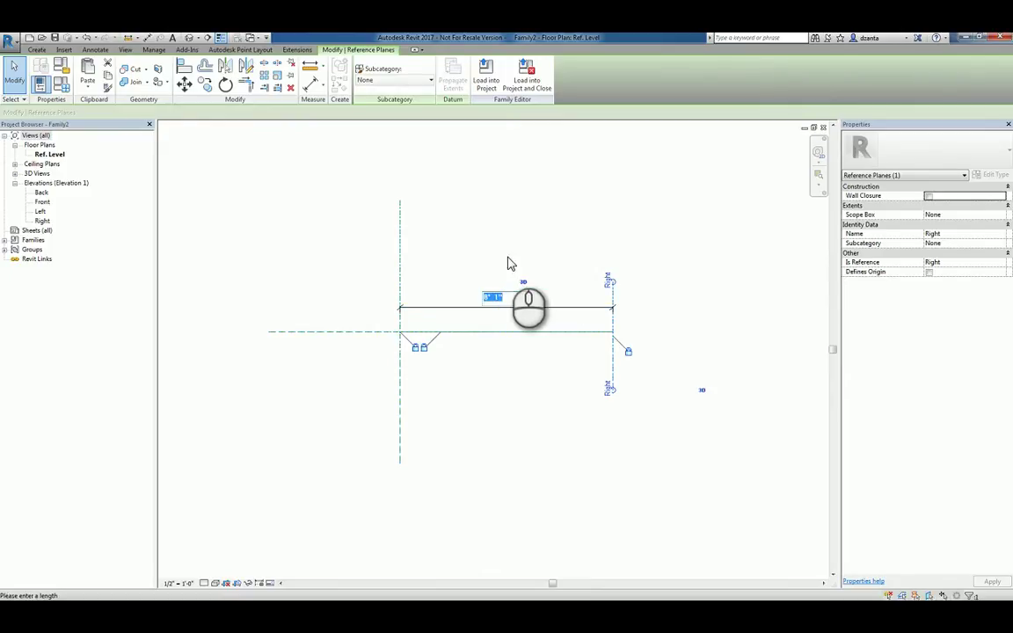
{"action": "type", "text": "15"}
{"action": "key", "text": "Return"}
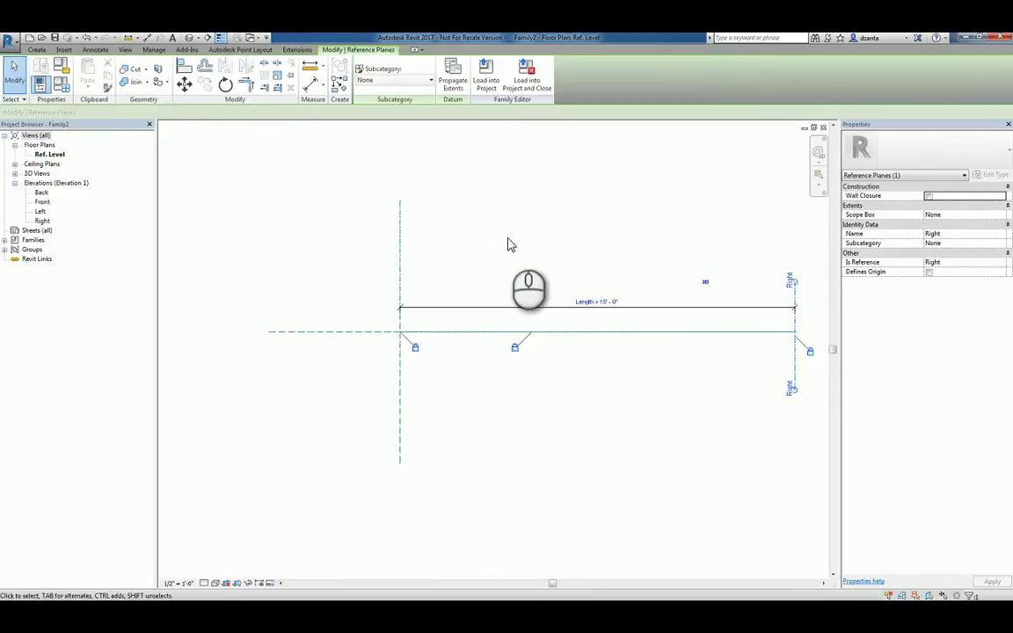
{"action": "left_click", "coordinate": [508, 239]}
{"action": "middle_click_drag", "start_coordinate": [560, 404], "coordinate": [472, 402]}
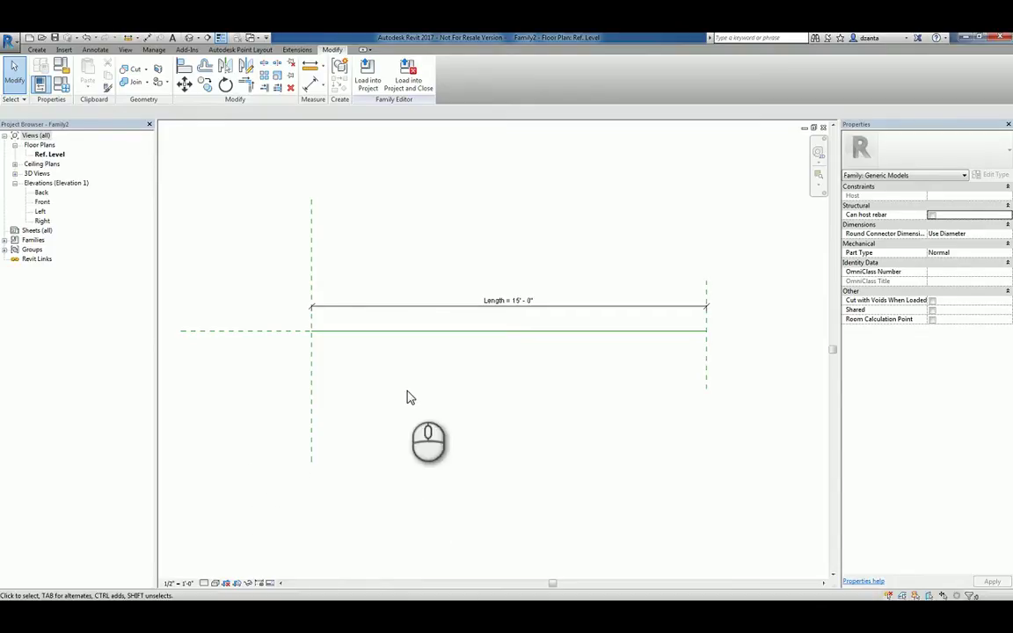
Step: Try placing a Component in Family2, then cancel loading a family from disk
{"action": "left_click", "coordinate": [39, 49]}
{"action": "left_click", "coordinate": [256, 78]}
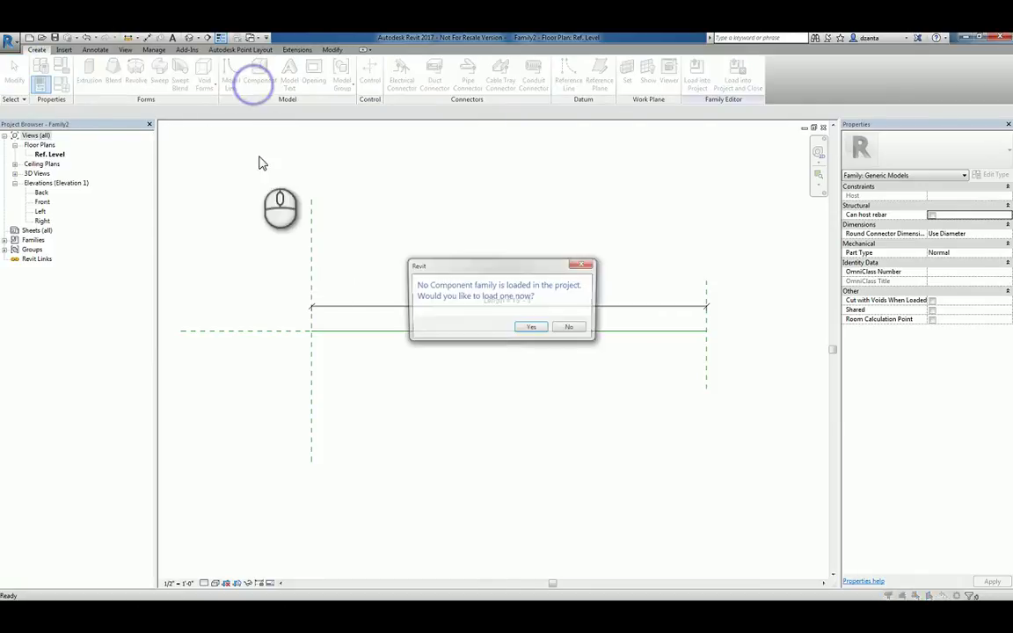
{"action": "left_click", "coordinate": [532, 329]}
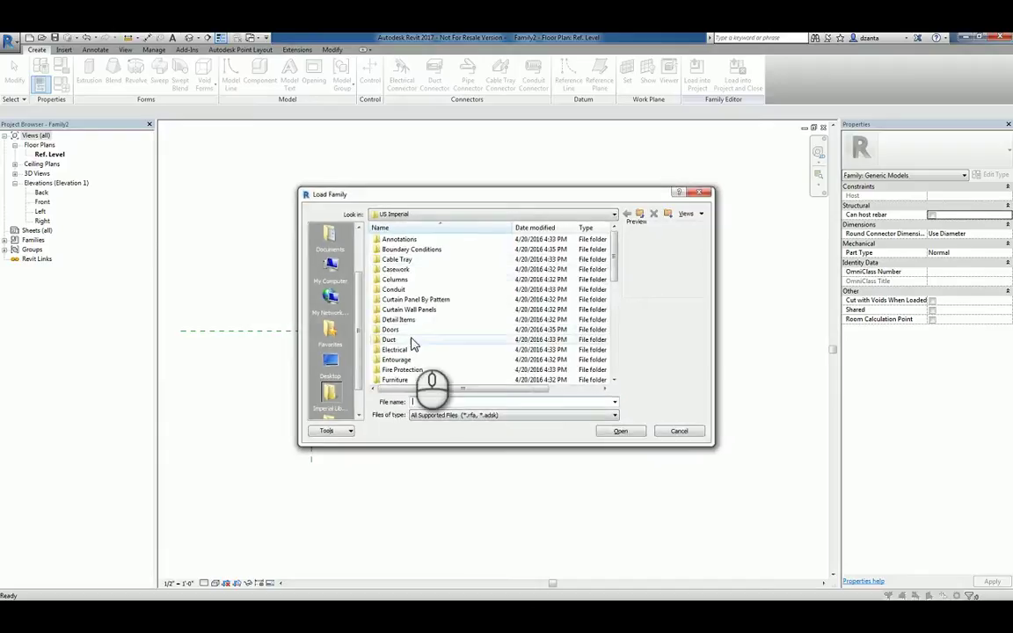
{"action": "left_click", "coordinate": [679, 431]}
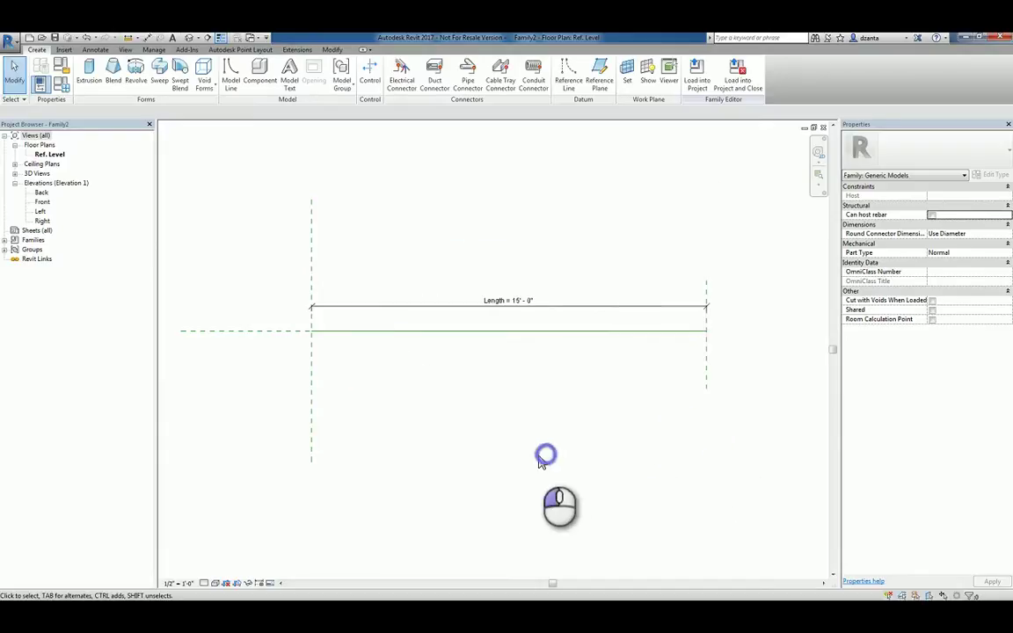
Step: From Bracket Framing.rfa, choose Family2 as the Load into Projects target
{"action": "key", "text": "ctrl+Tab"}
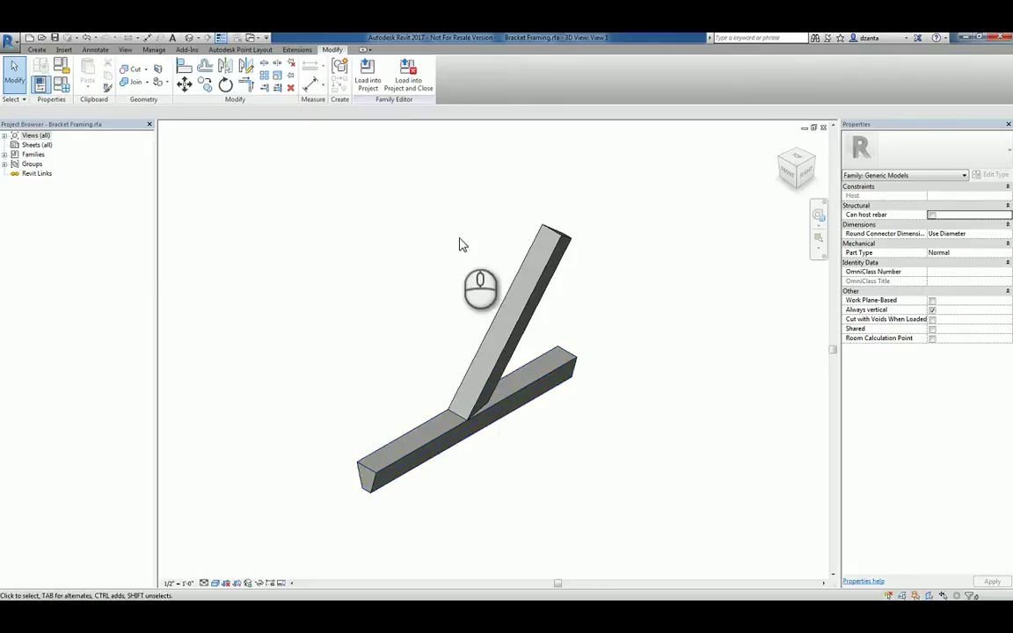
{"action": "left_click", "coordinate": [367, 79]}
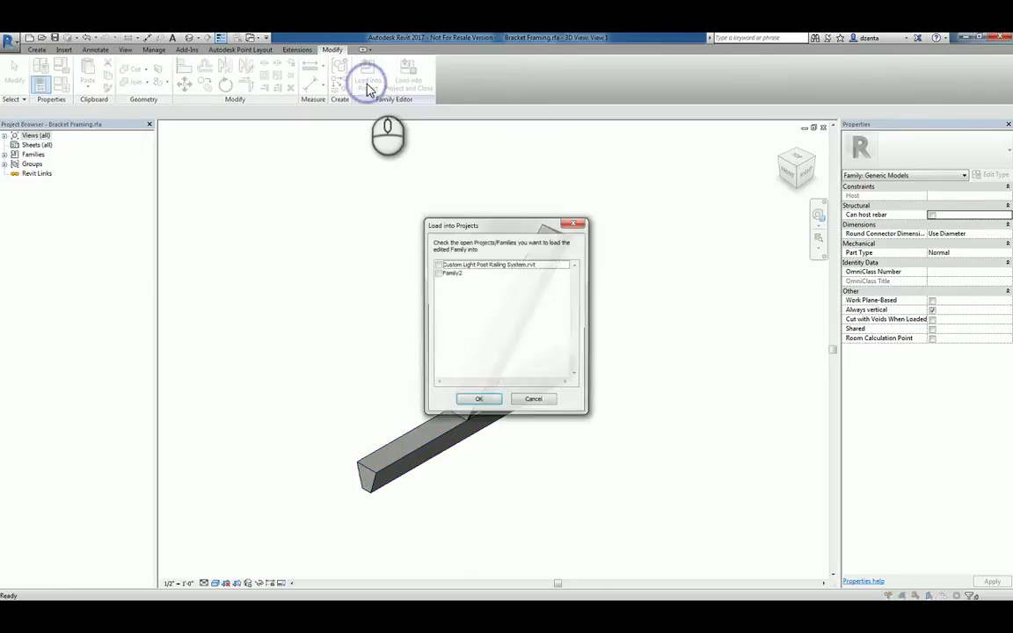
{"action": "left_click", "coordinate": [439, 274]}
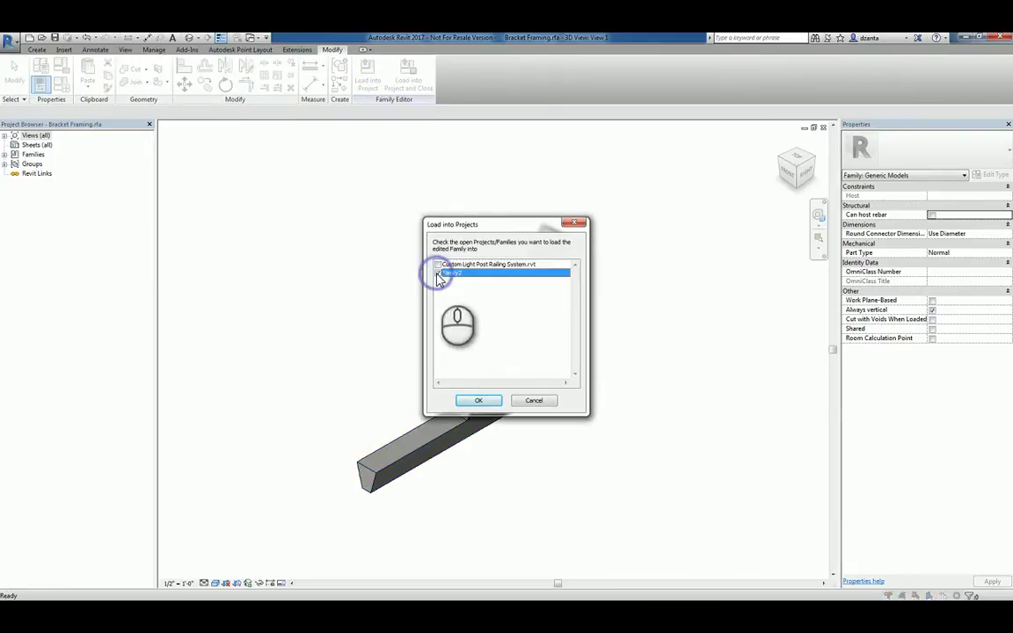
Step: Load Bracket Framing into Family2 and place two brackets, the second near the right end
{"action": "left_click", "coordinate": [480, 401]}
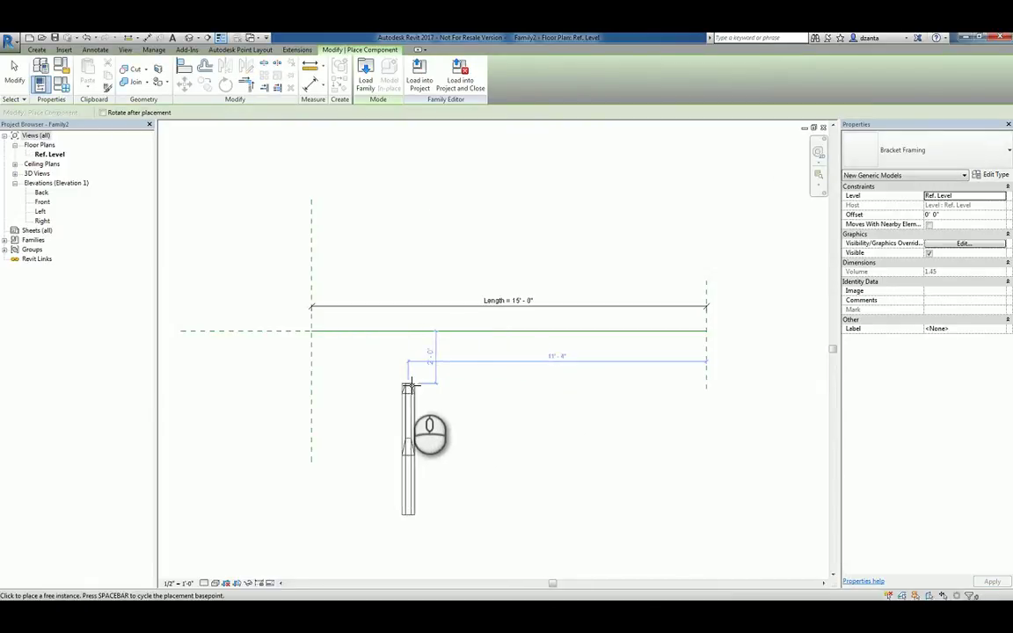
{"action": "left_click", "coordinate": [408, 382]}
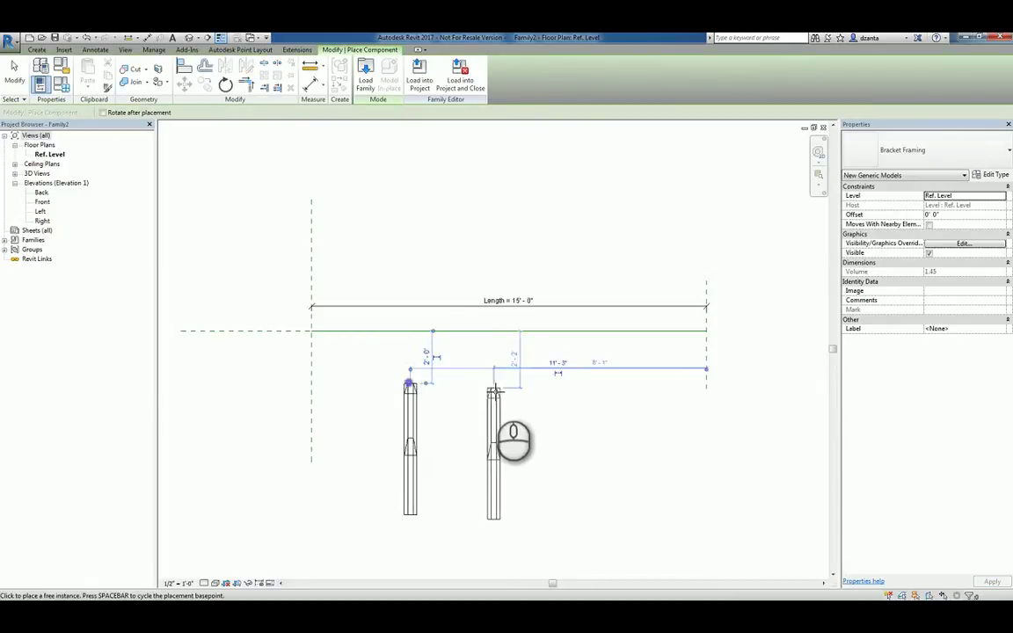
{"action": "left_click", "coordinate": [14, 72]}
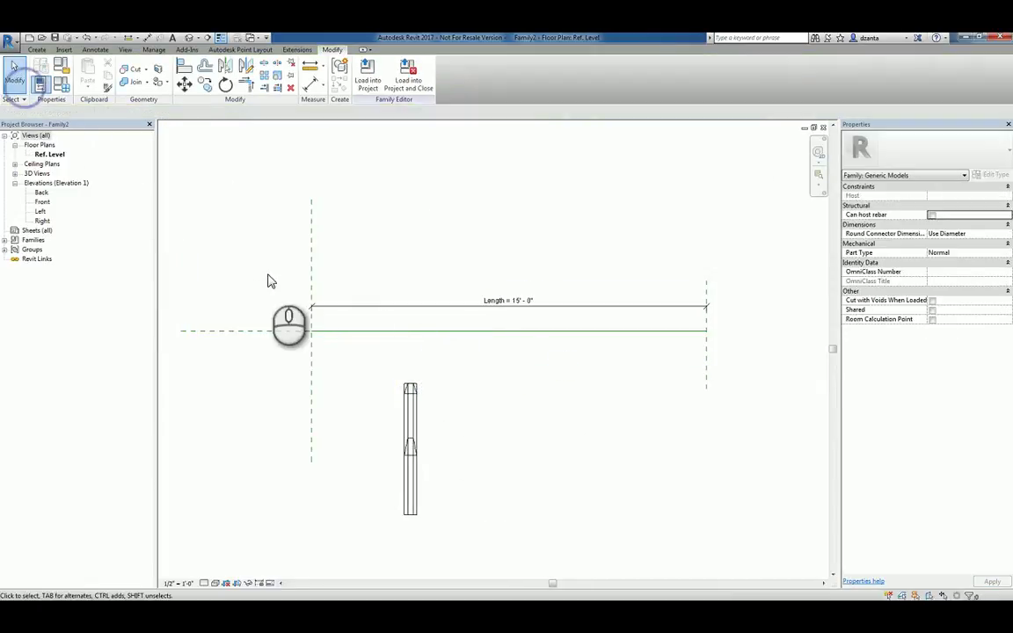
{"action": "left_click", "coordinate": [408, 405]}
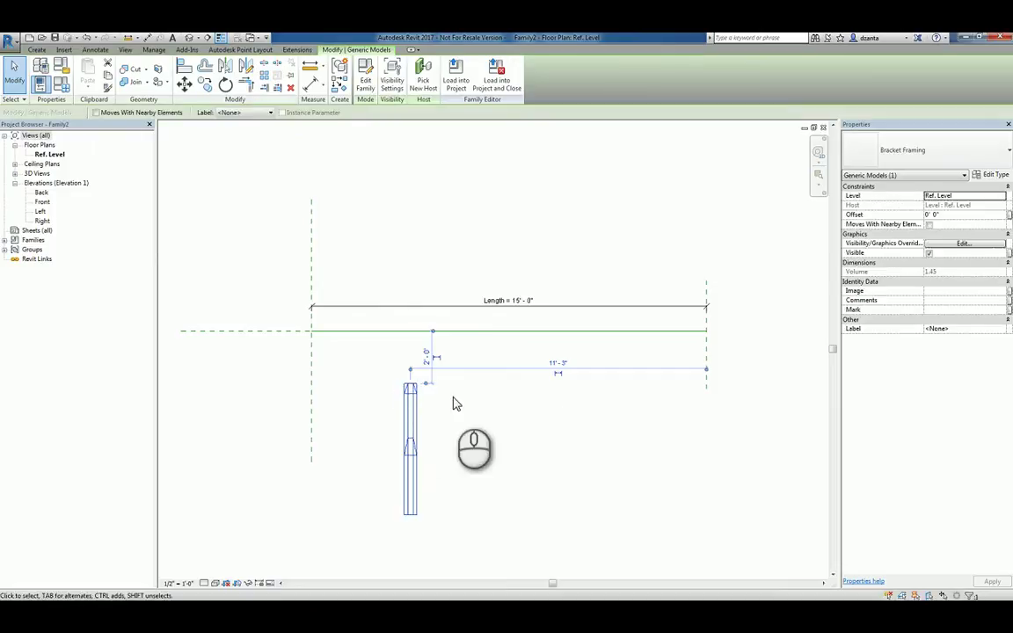
{"action": "key", "text": "c"}
{"action": "key", "text": "s"}
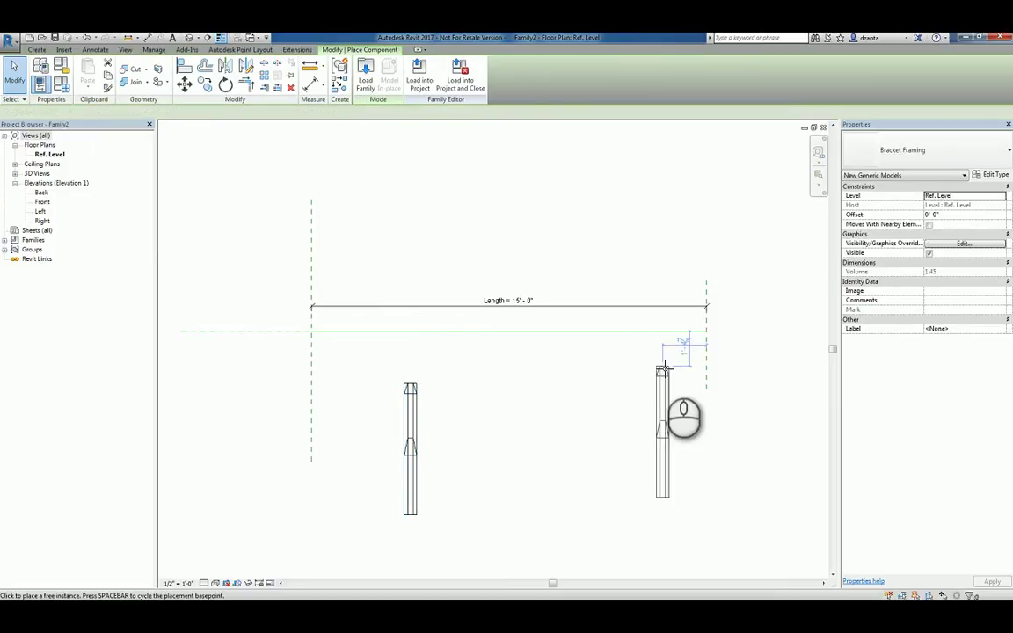
{"action": "left_click", "coordinate": [662, 363]}
{"action": "key", "text": "Escape"}
{"action": "key", "text": "Escape"}
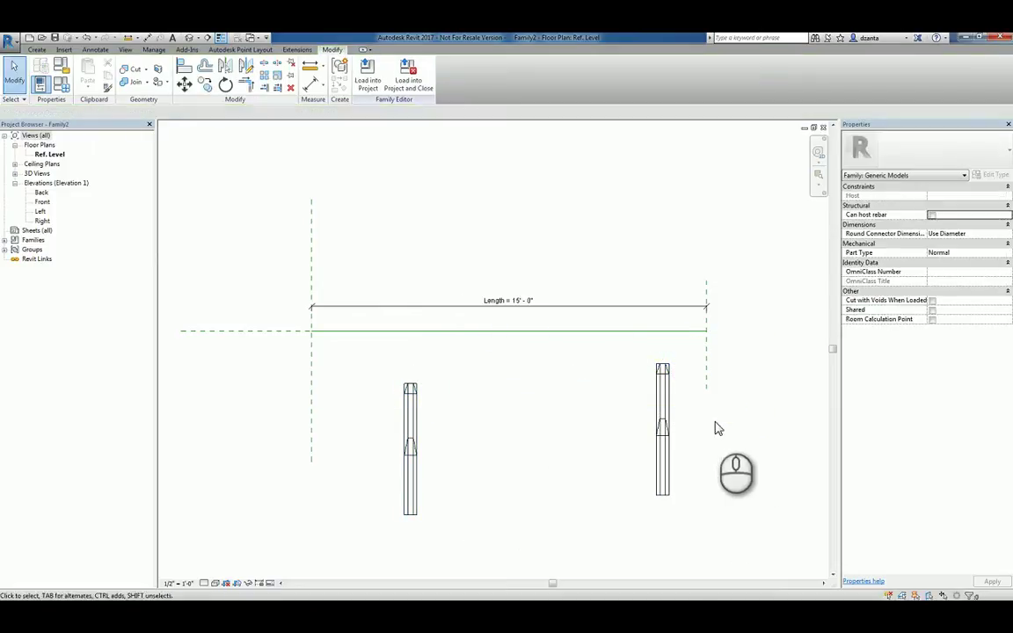
Step: Align and lock the left bracket to the left and horizontal reference planes
{"action": "key", "text": "a"}
{"action": "key", "text": "l"}
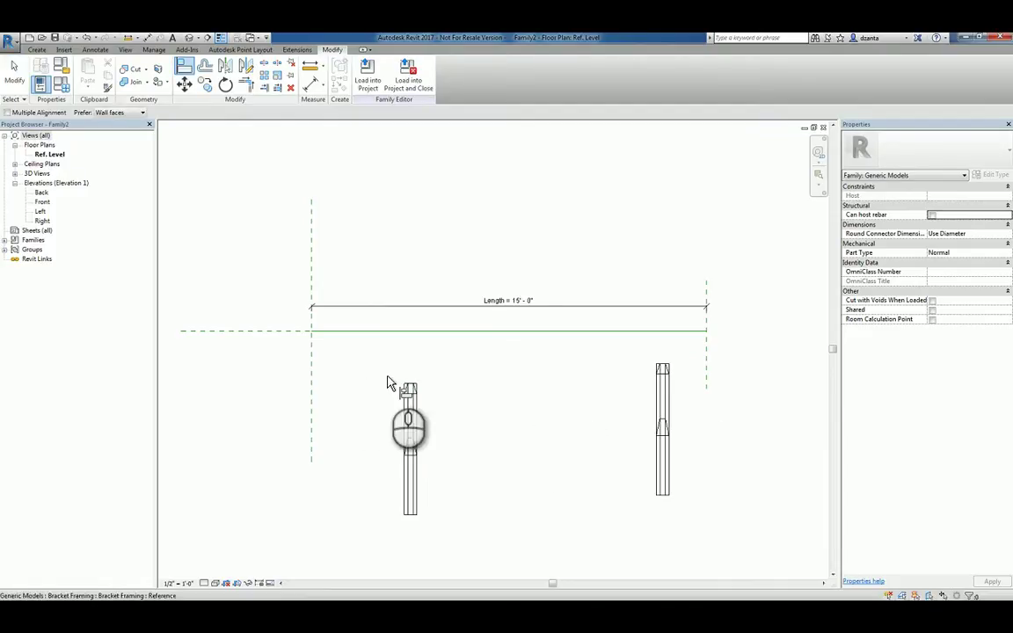
{"action": "left_click", "coordinate": [312, 357]}
{"action": "left_click", "coordinate": [408, 421]}
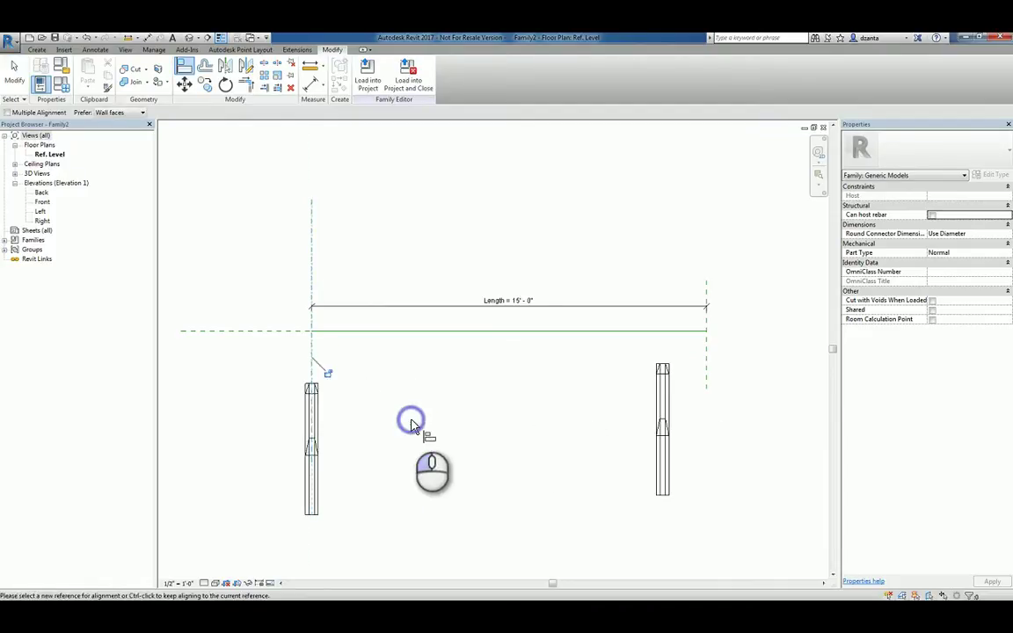
{"action": "left_click", "coordinate": [327, 374]}
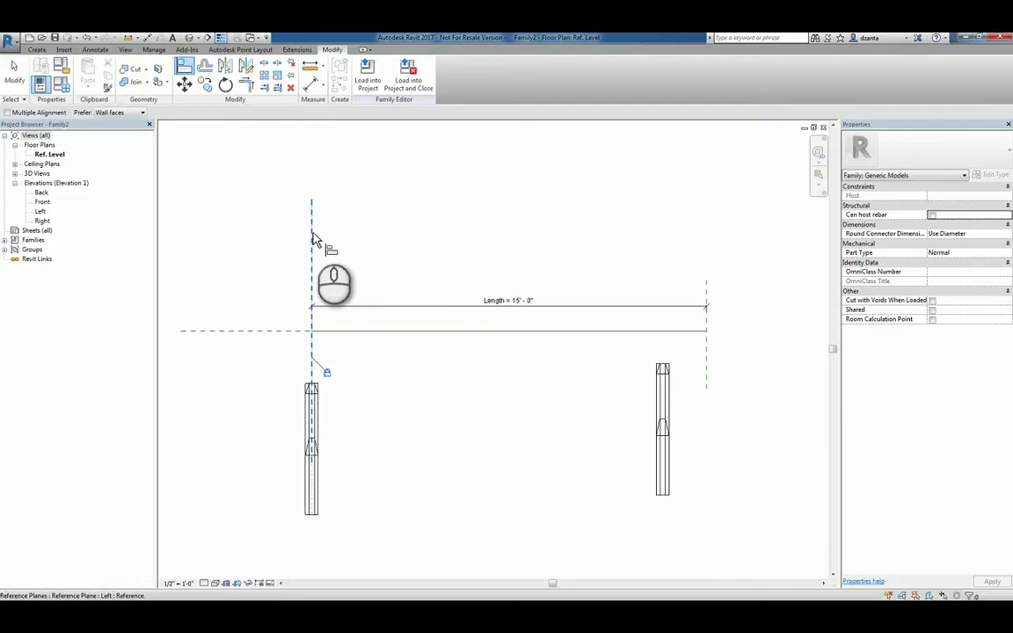
{"action": "left_click", "coordinate": [279, 333]}
{"action": "left_click", "coordinate": [313, 387]}
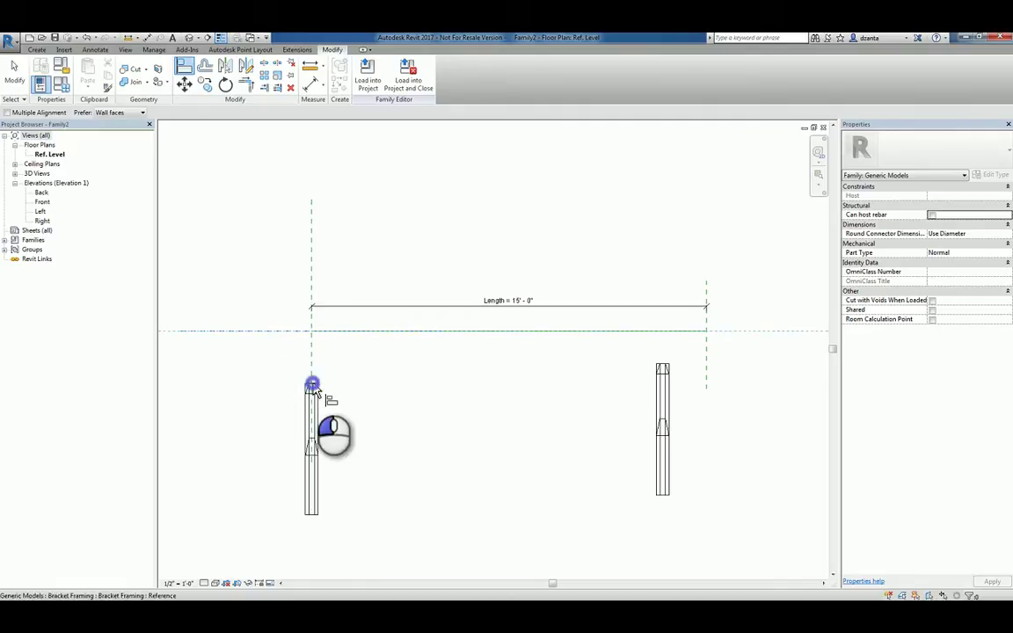
{"action": "left_click", "coordinate": [295, 346]}
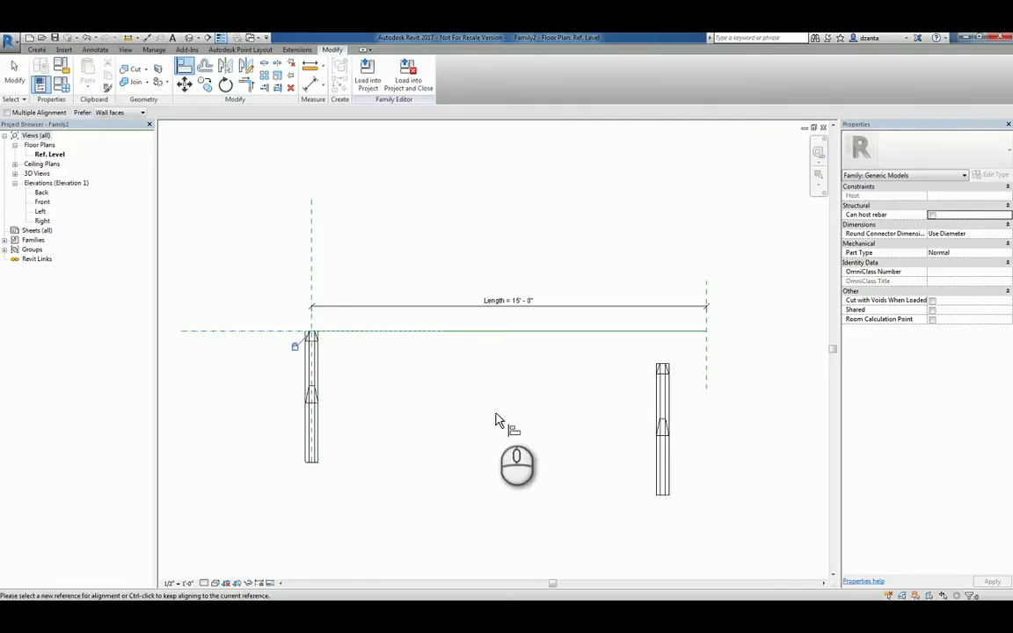
Step: Align and lock the right bracket to the horizontal and right reference planes
{"action": "left_click", "coordinate": [254, 332]}
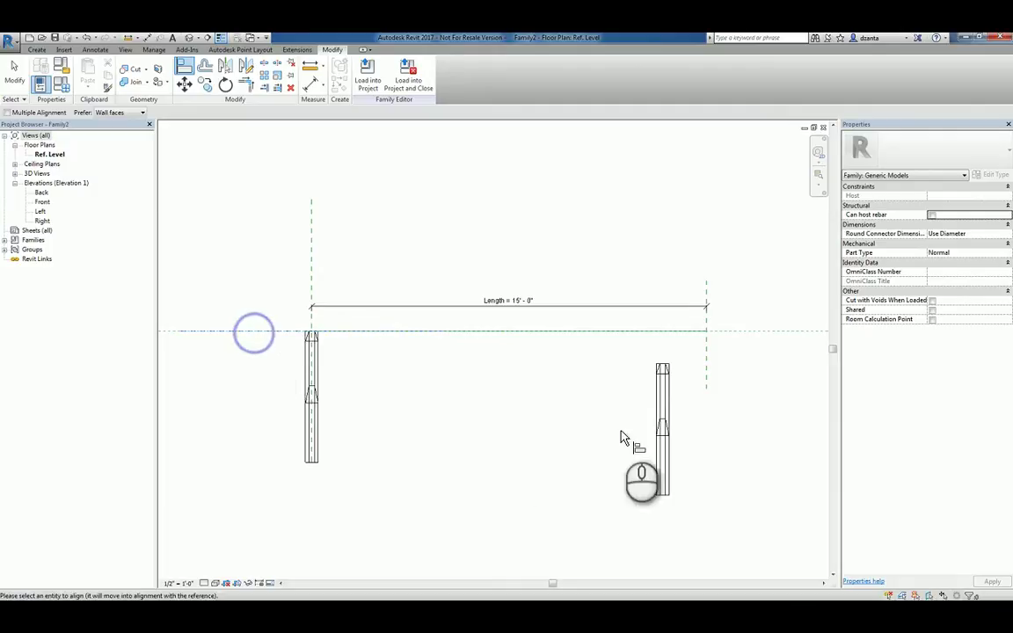
{"action": "left_click", "coordinate": [662, 367]}
{"action": "left_click", "coordinate": [409, 346]}
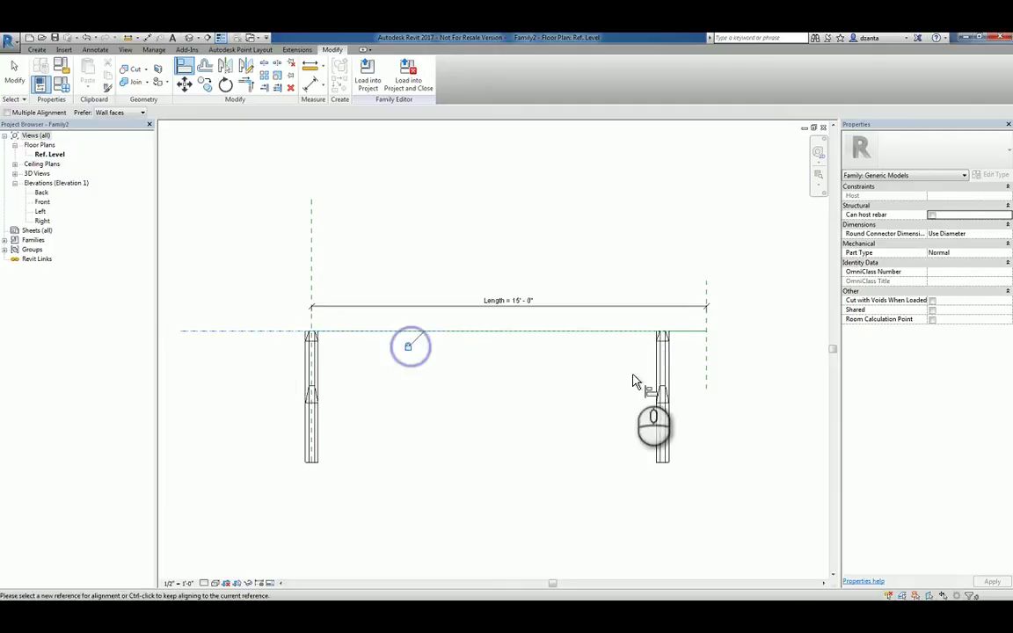
{"action": "left_click", "coordinate": [708, 290]}
{"action": "left_click", "coordinate": [662, 370]}
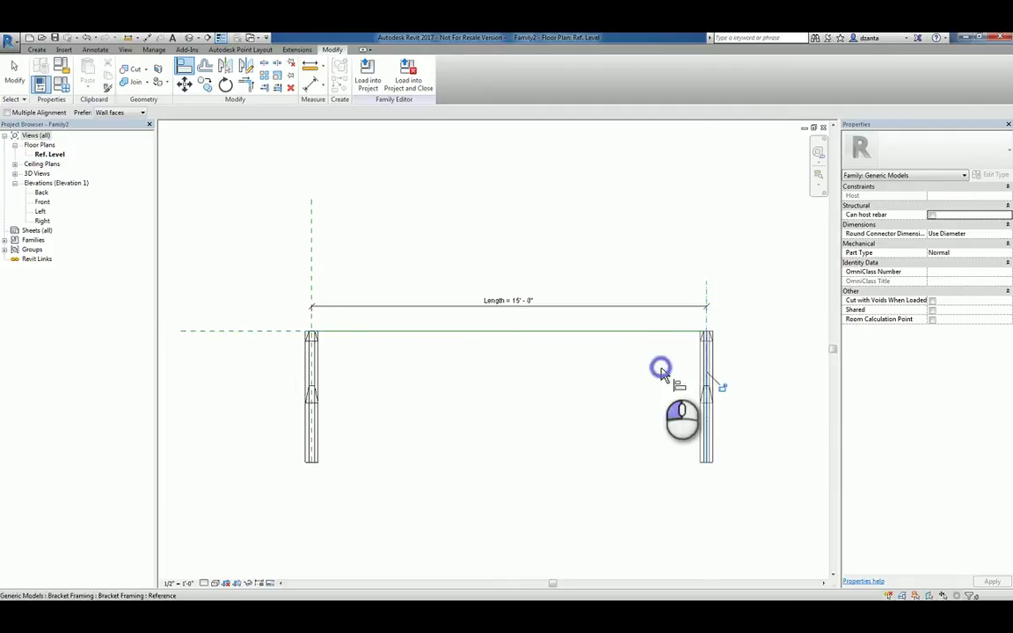
{"action": "left_click", "coordinate": [721, 386]}
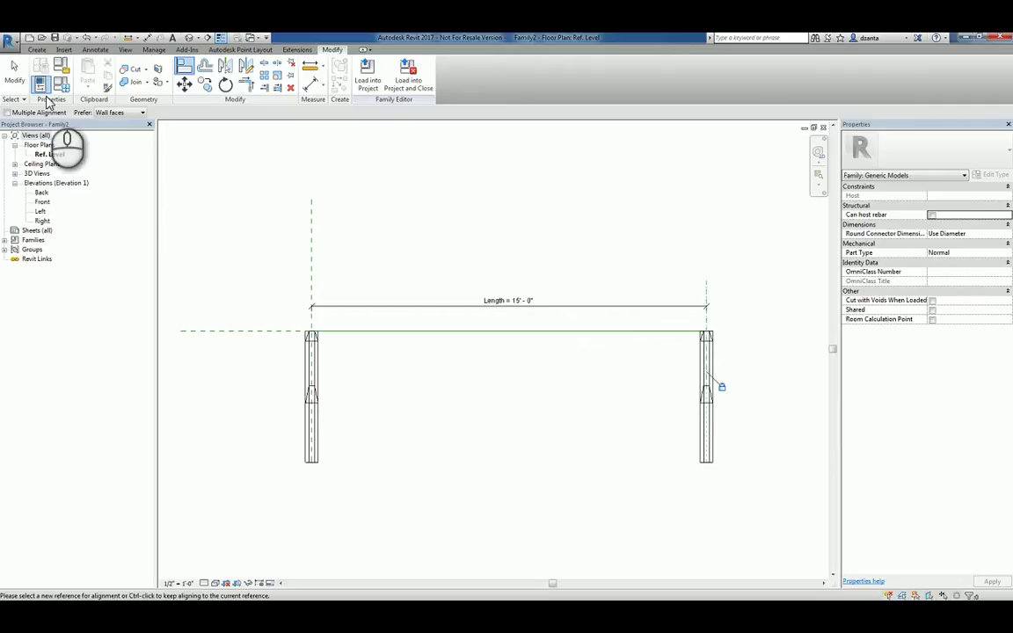
{"action": "left_click", "coordinate": [14, 74]}
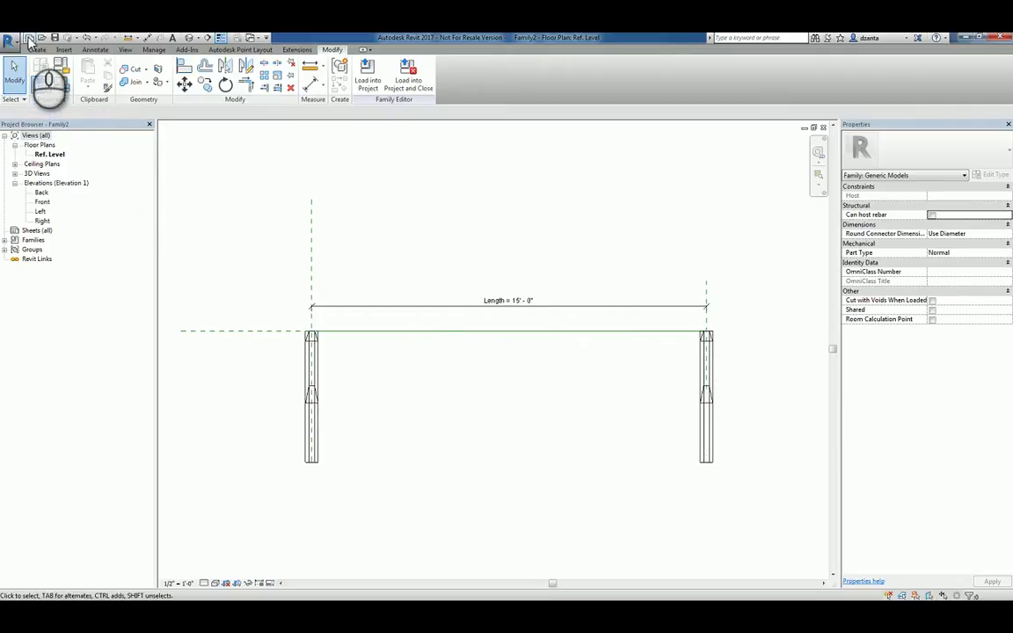
{"action": "left_click", "coordinate": [29, 40]}
{"action": "left_click", "coordinate": [472, 356]}
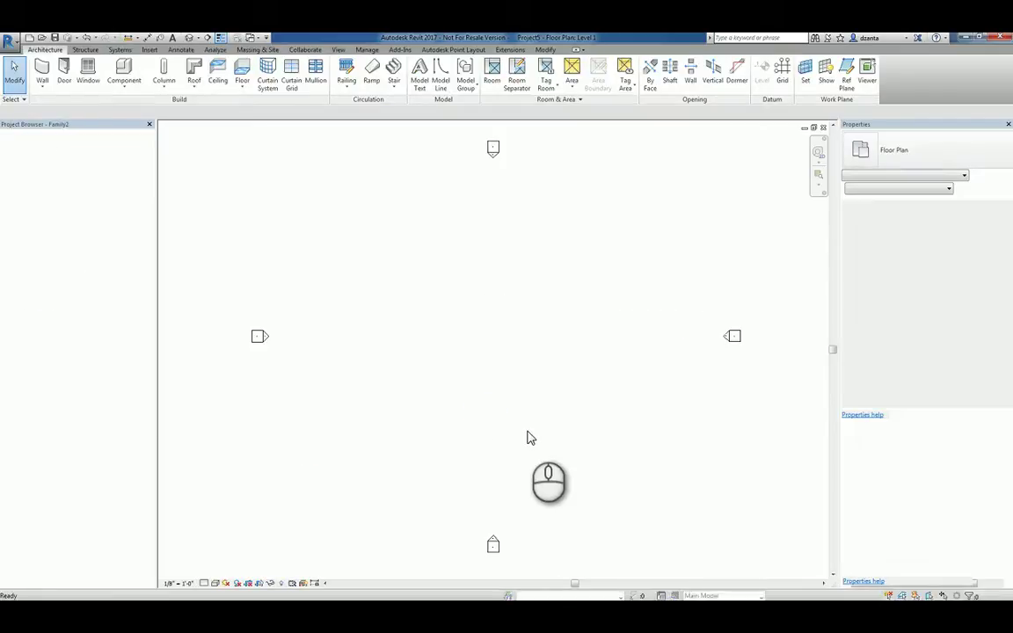
{"action": "key", "text": "ctrl+Tab"}
{"action": "left_click", "coordinate": [538, 343]}
{"action": "left_click", "coordinate": [368, 82]}
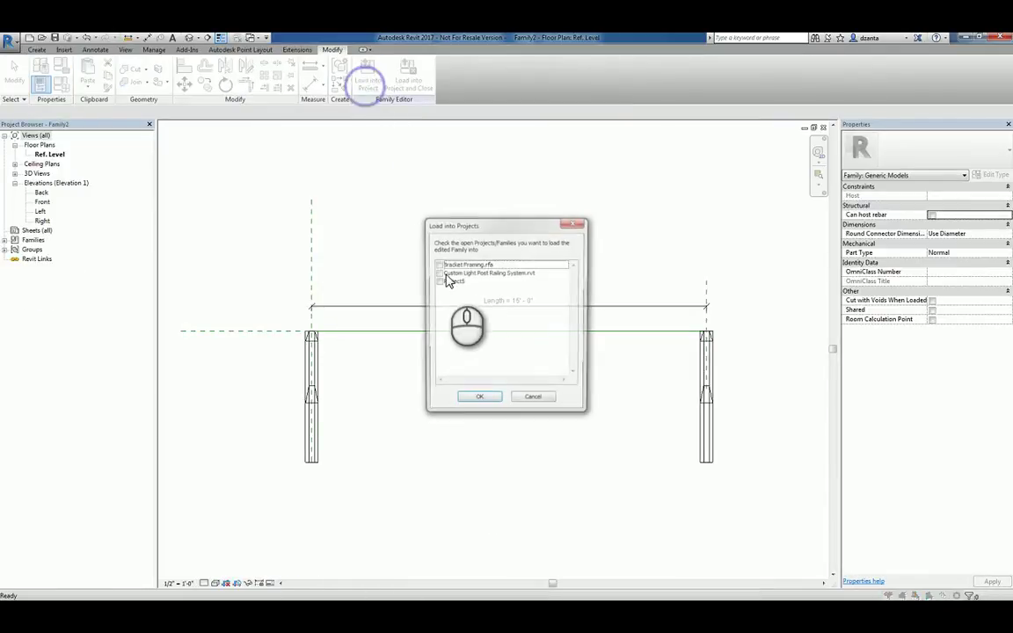
{"action": "left_click", "coordinate": [438, 281]}
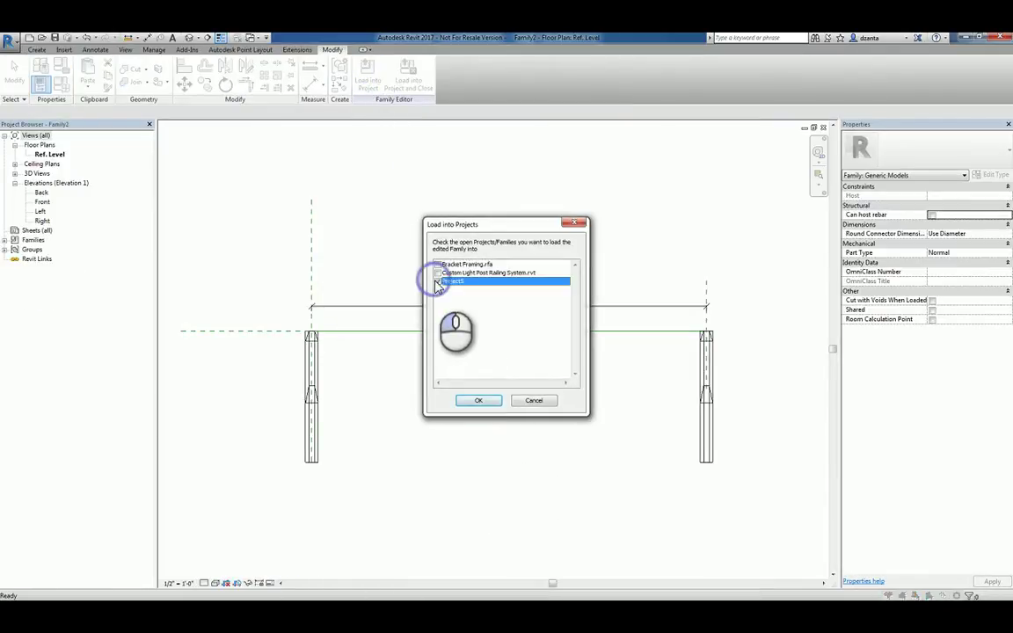
{"action": "left_click", "coordinate": [475, 401]}
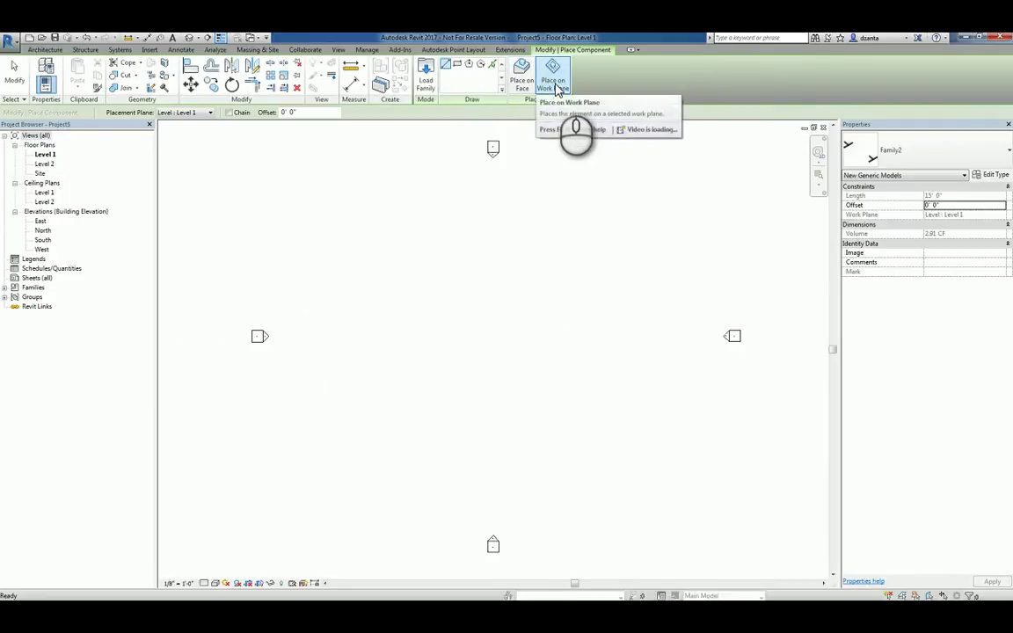
{"action": "left_click", "coordinate": [556, 91]}
{"action": "left_click", "coordinate": [430, 376]}
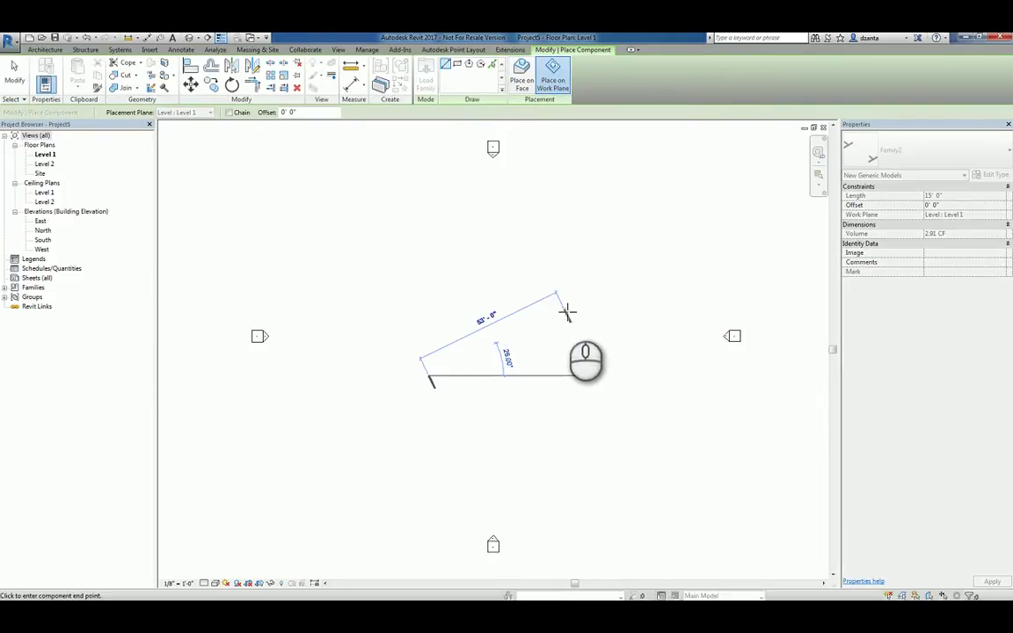
{"action": "left_click", "coordinate": [567, 312]}
{"action": "key", "text": "Escape"}
{"action": "key", "text": "Escape"}
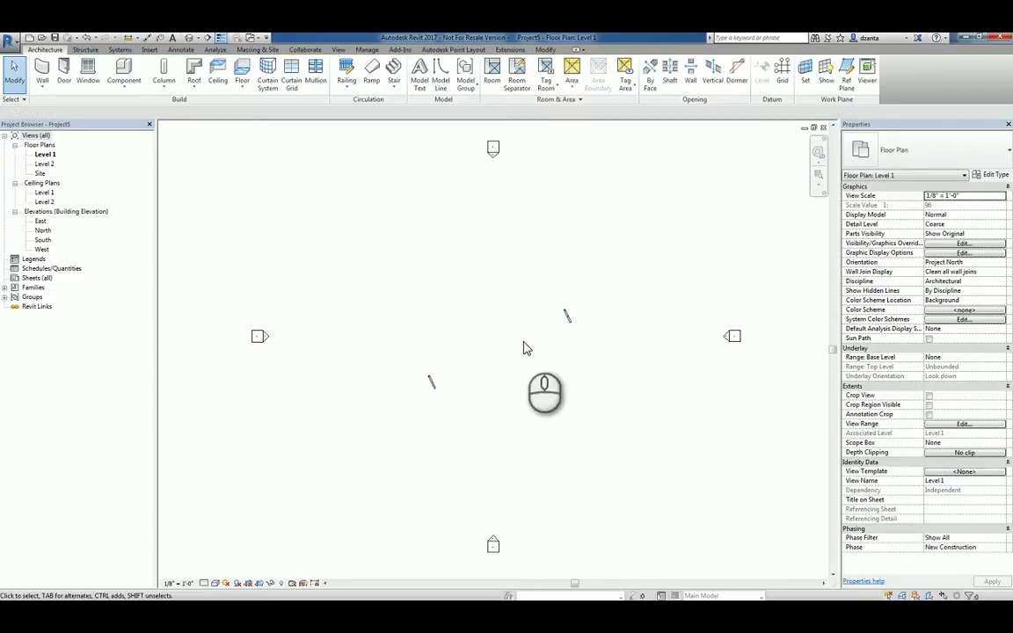
{"action": "left_click", "coordinate": [823, 127]}
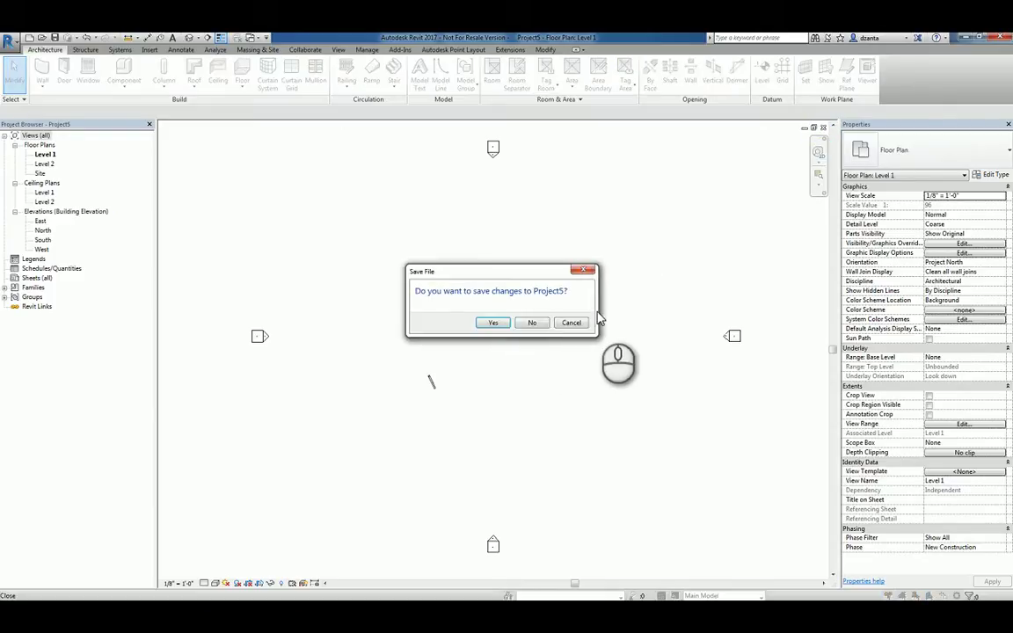
{"action": "left_click", "coordinate": [538, 322]}
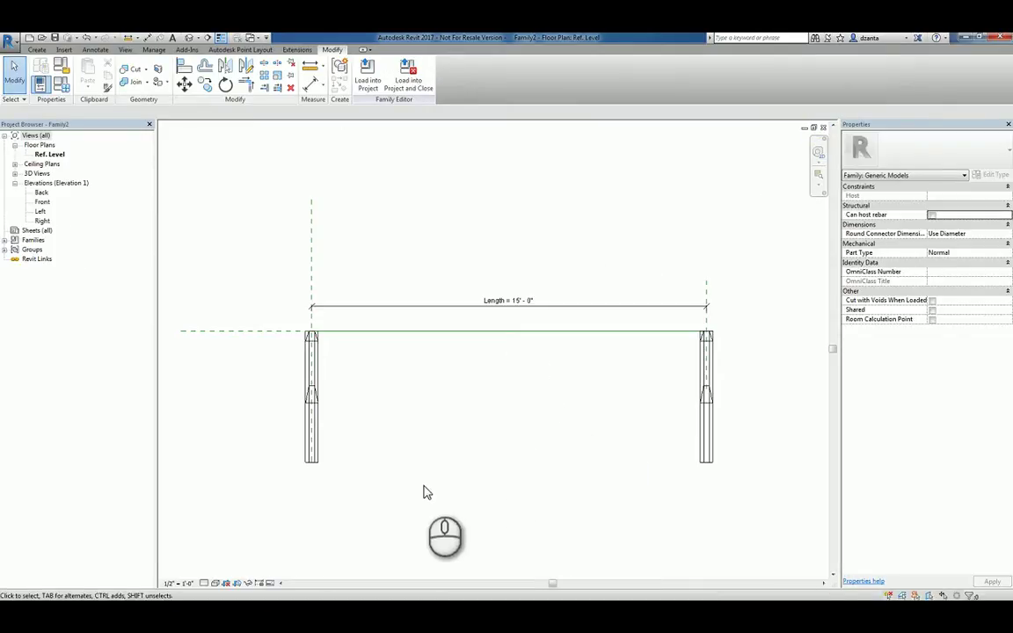
Step: Array the left bracket into a group of 4 copies spaced along the length line
{"action": "left_click", "coordinate": [314, 461]}
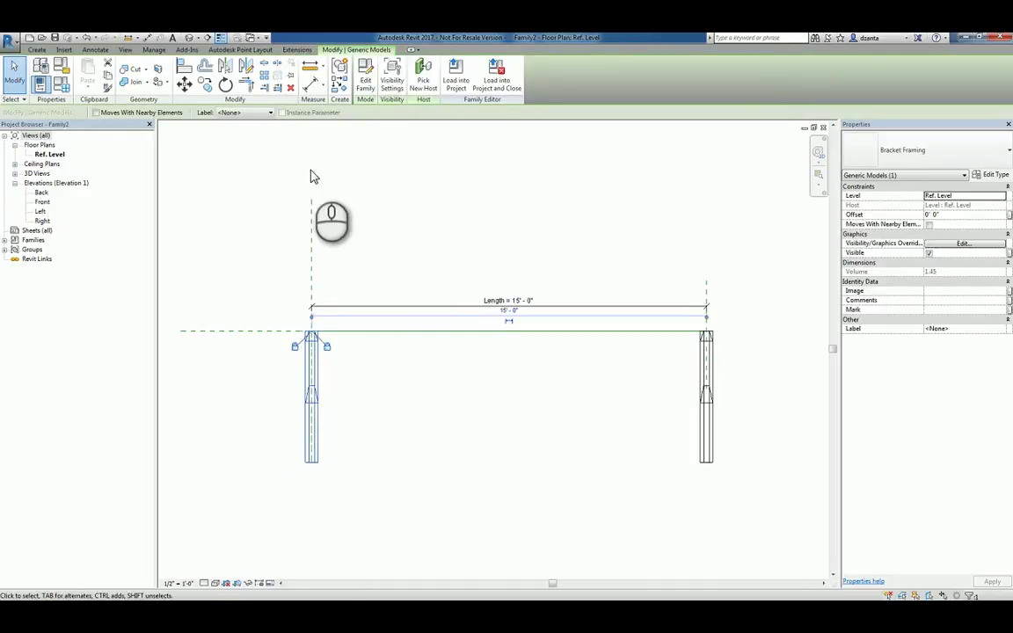
{"action": "left_click", "coordinate": [264, 76]}
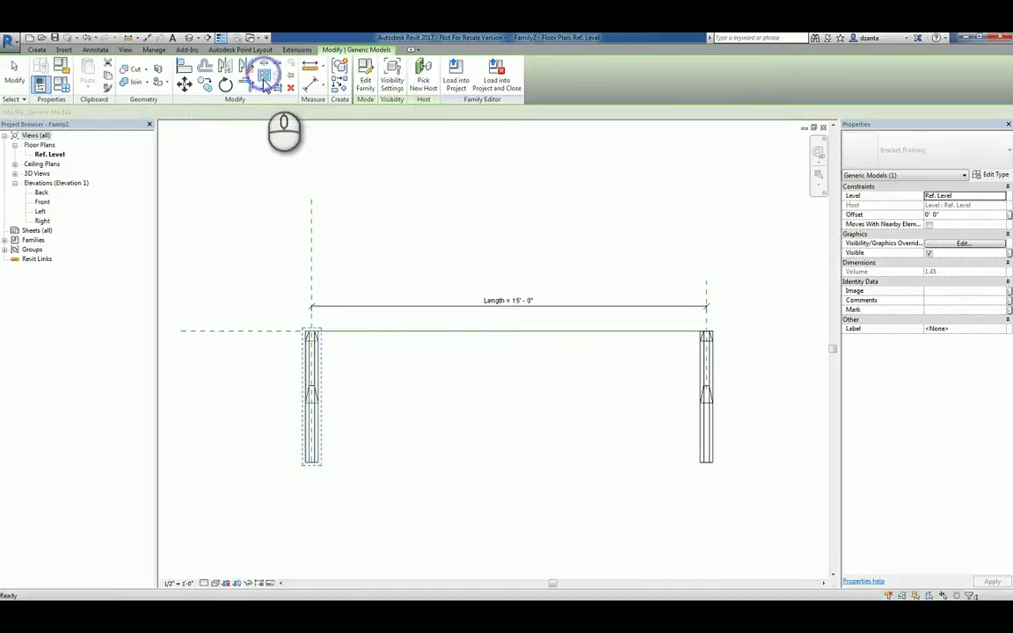
{"action": "double_click", "coordinate": [295, 113]}
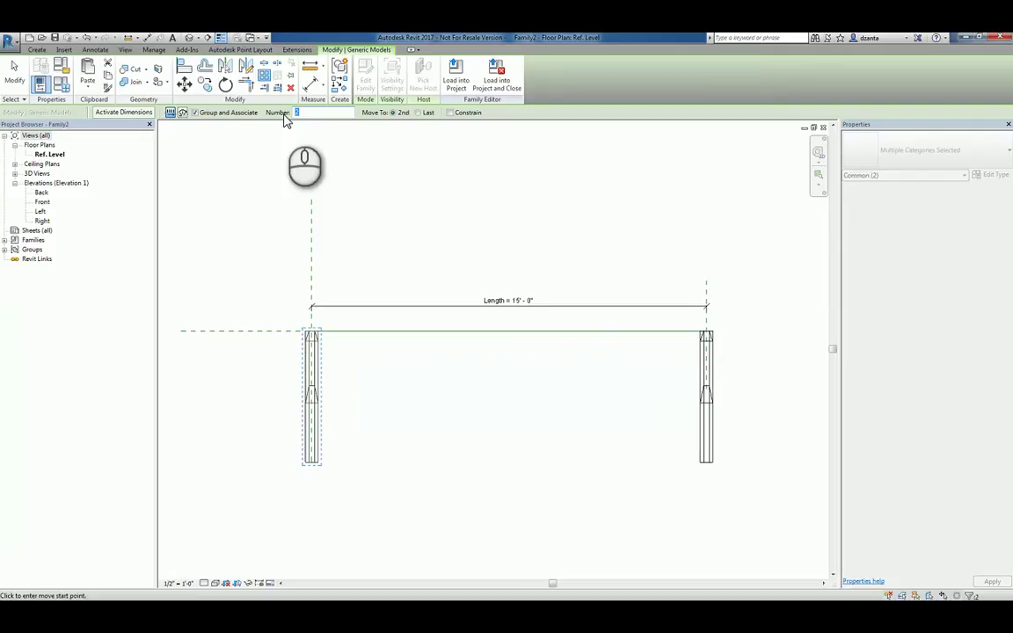
{"action": "type", "text": "4"}
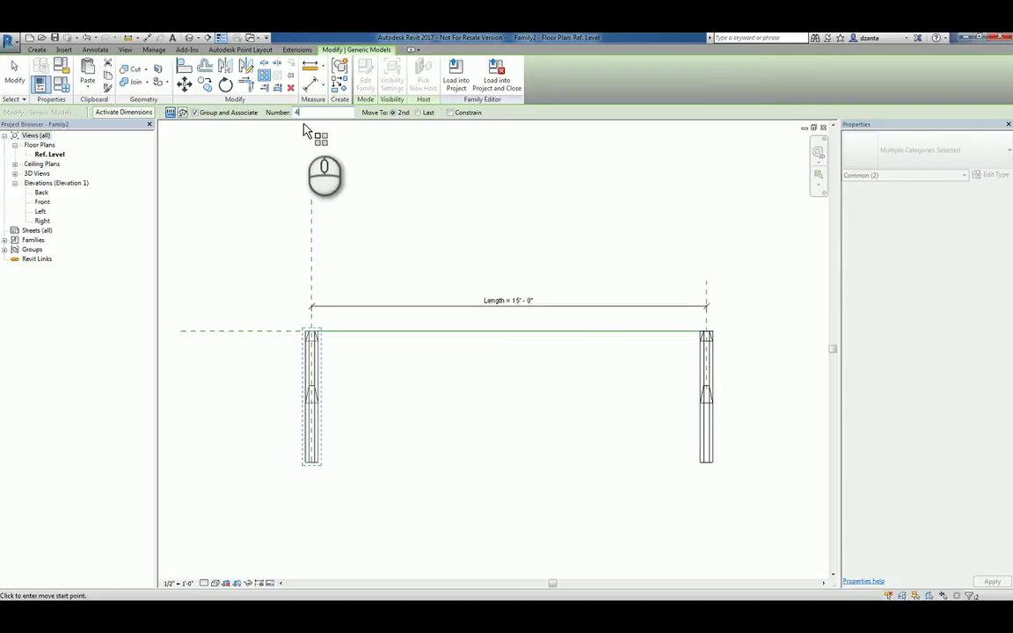
{"action": "left_click", "coordinate": [362, 263]}
{"action": "left_click", "coordinate": [442, 265]}
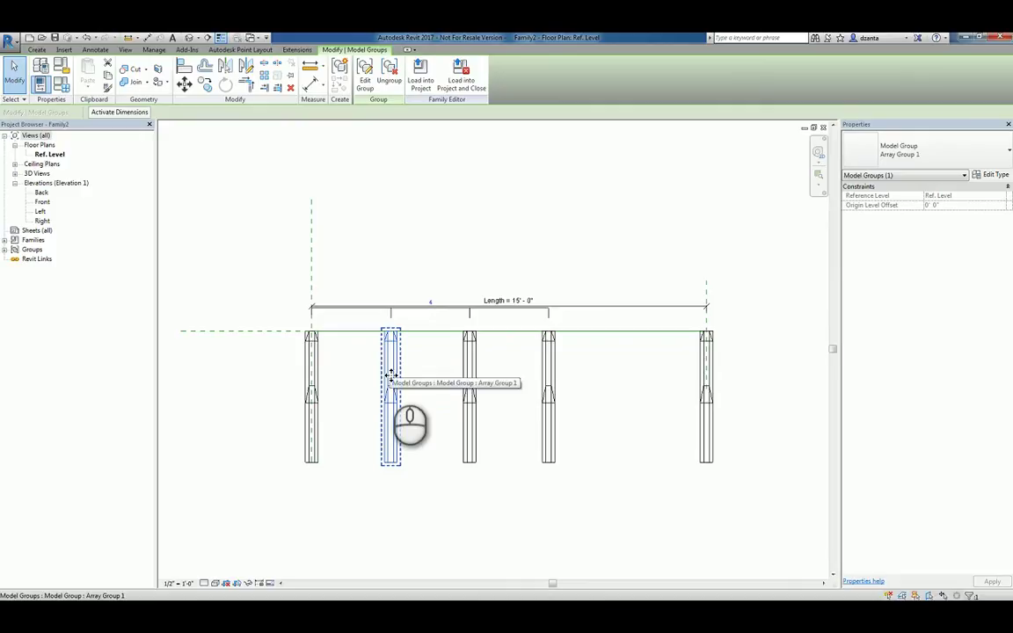
Step: Label the array count with a new Number_of_Brackets instance parameter grouped under Constraints
{"action": "left_click", "coordinate": [391, 313]}
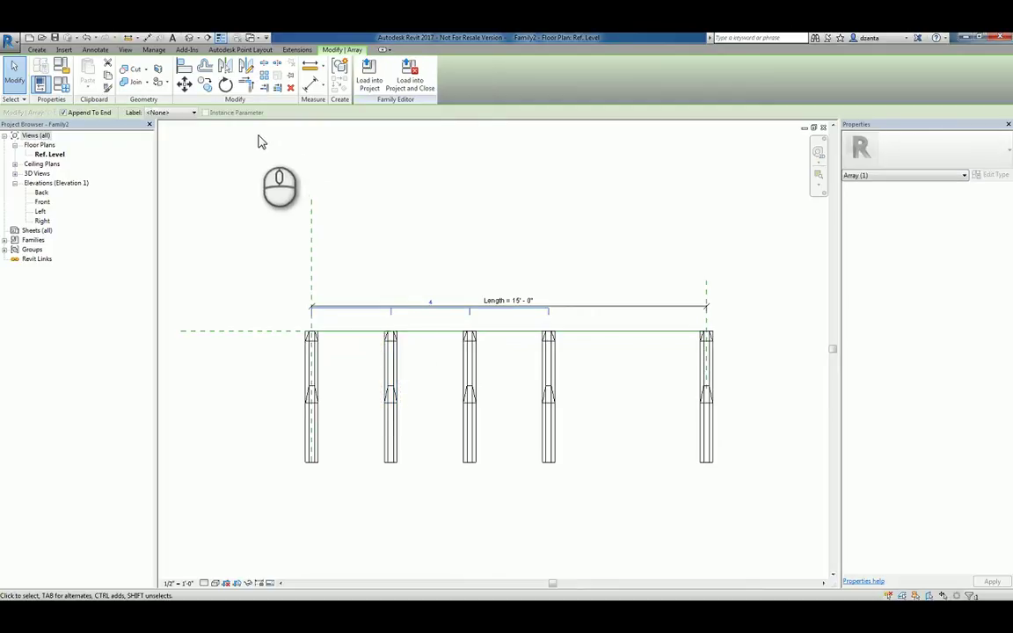
{"action": "left_click", "coordinate": [192, 112]}
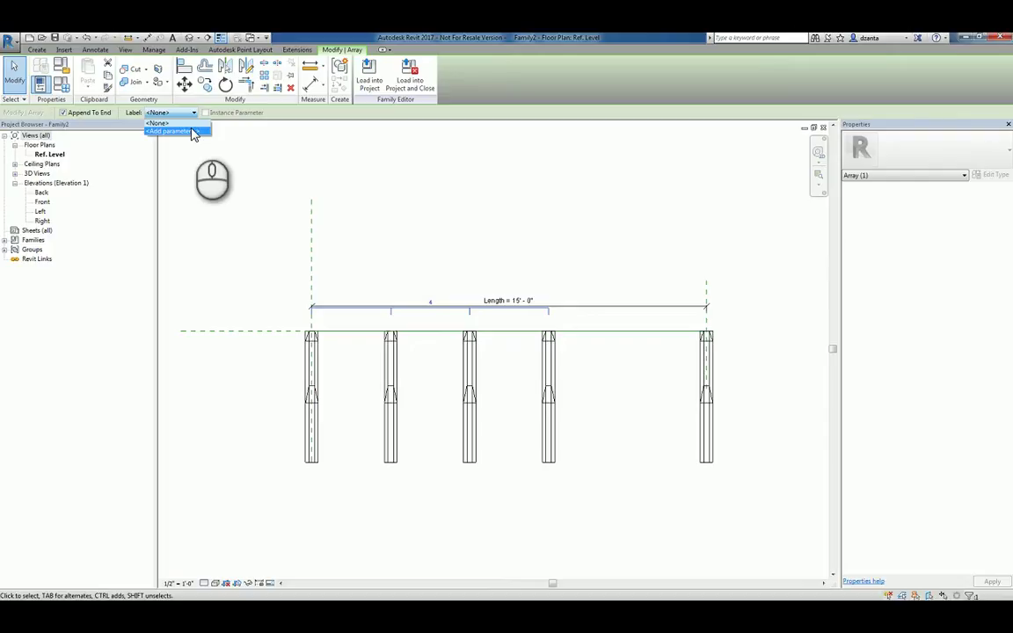
{"action": "left_click", "coordinate": [193, 133]}
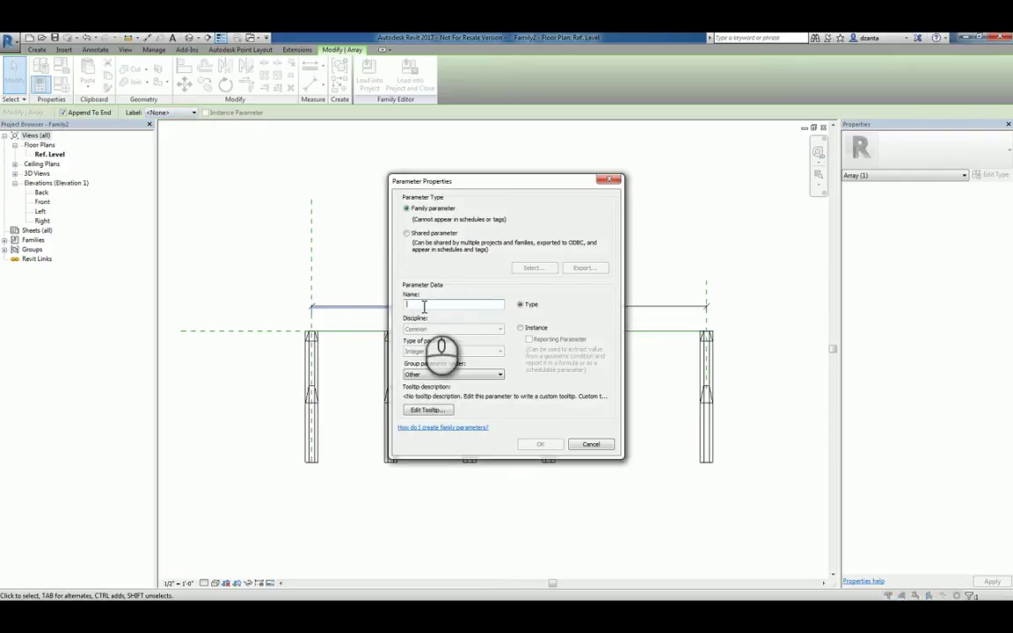
{"action": "left_click", "coordinate": [424, 306]}
{"action": "type", "text": "NumberofBrackets"}
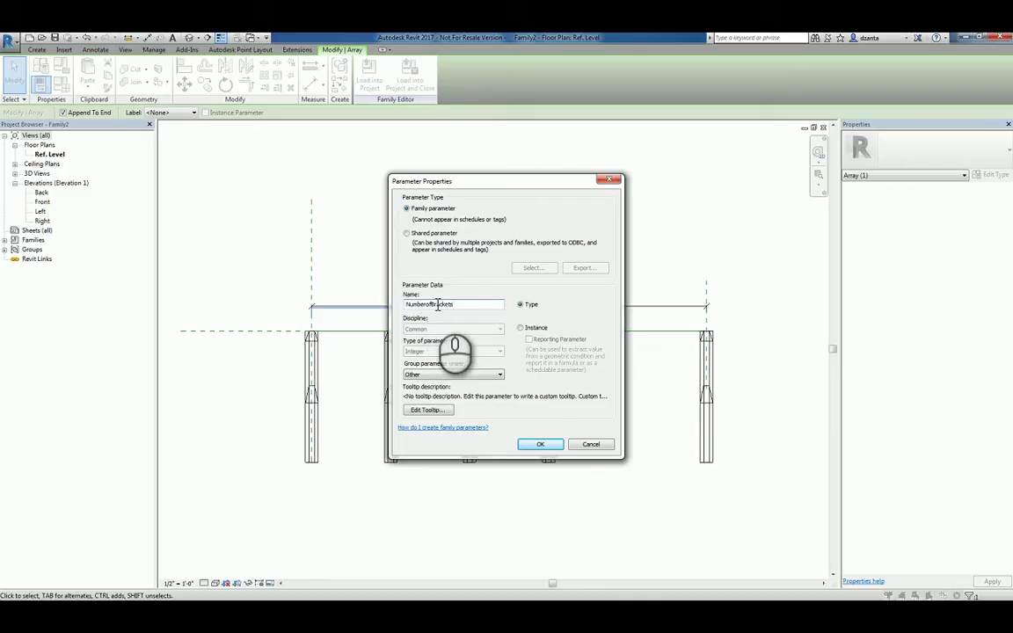
{"action": "type", "text": "_"}
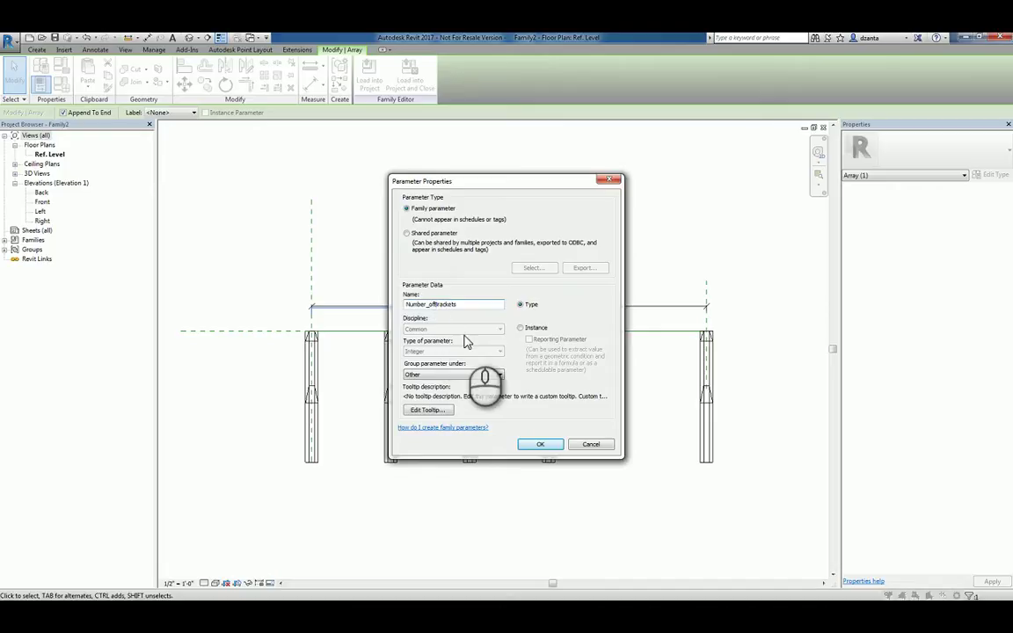
{"action": "type", "text": "_"}
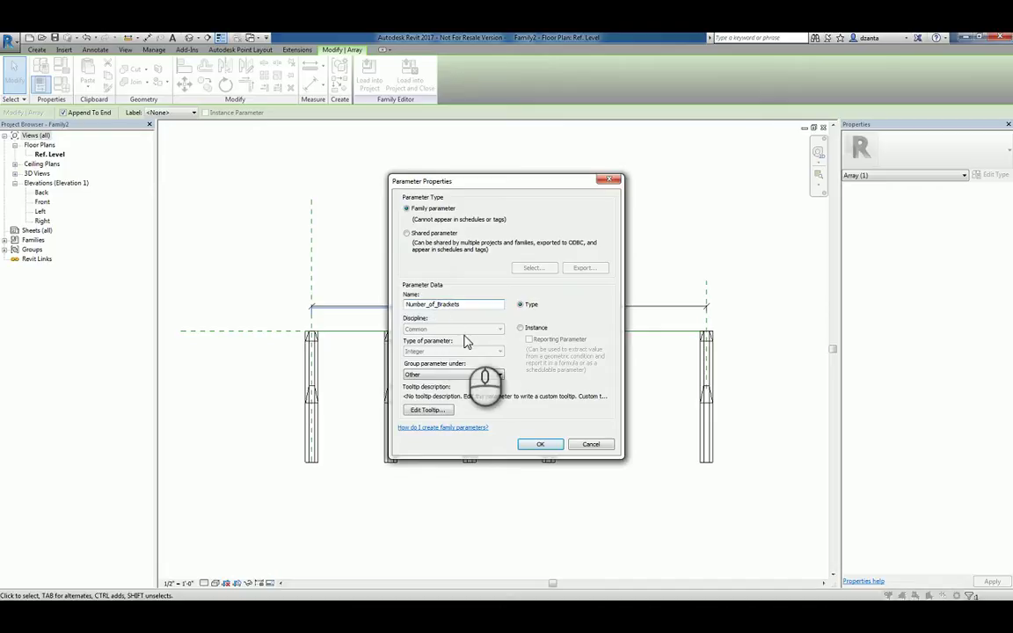
{"action": "left_click", "coordinate": [521, 327]}
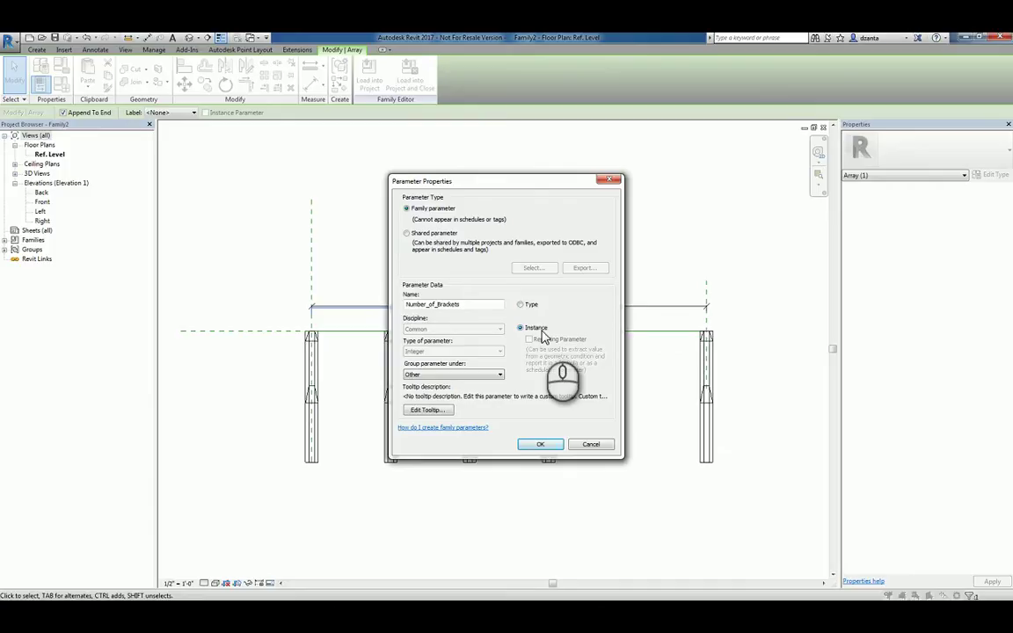
{"action": "left_click", "coordinate": [447, 376]}
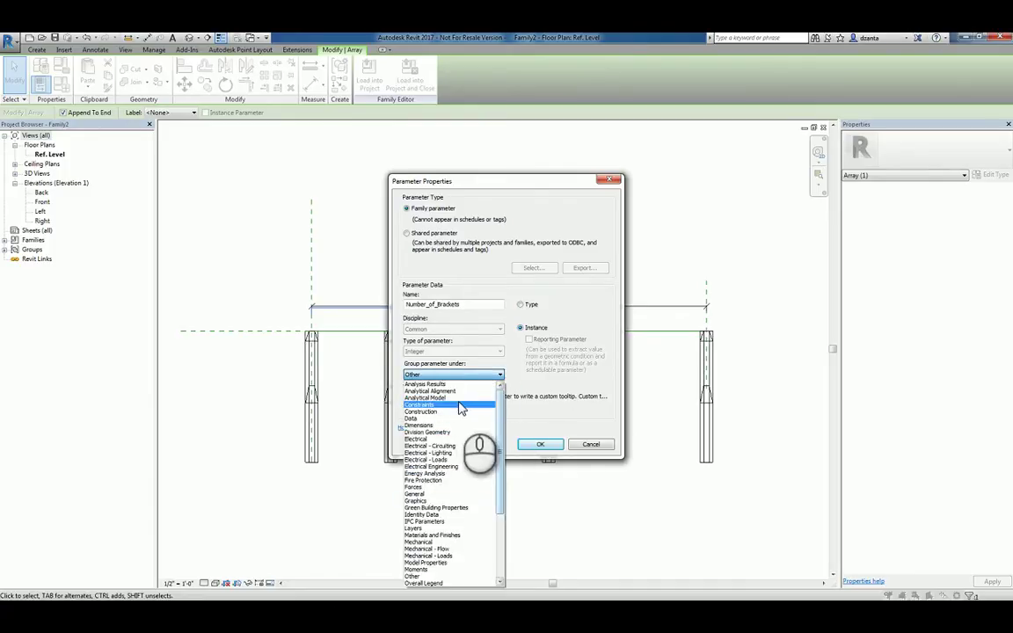
{"action": "left_click", "coordinate": [431, 397]}
{"action": "left_click", "coordinate": [537, 445]}
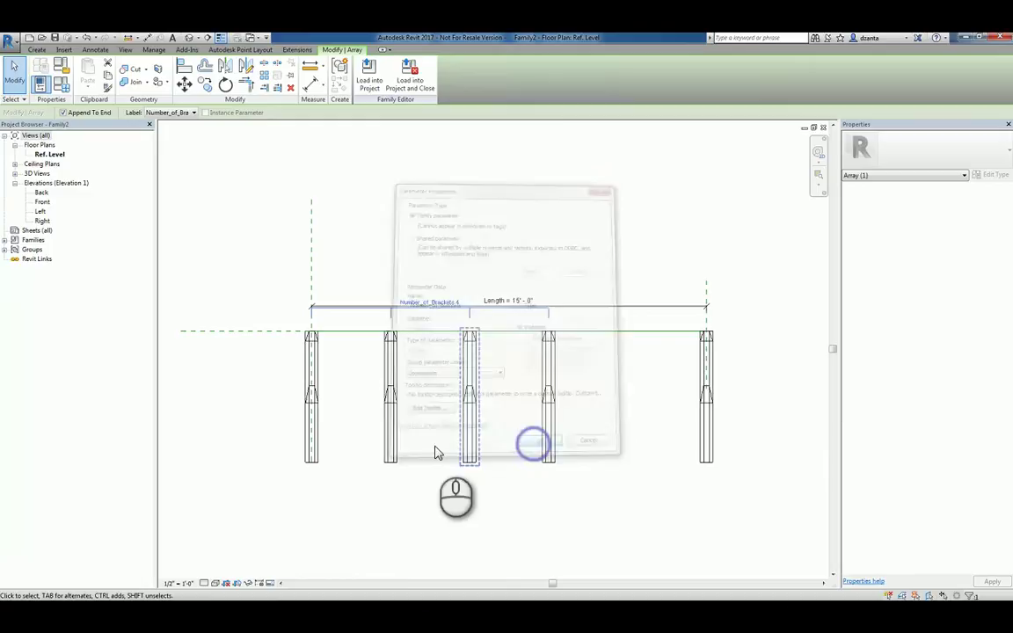
{"action": "left_click", "coordinate": [404, 516]}
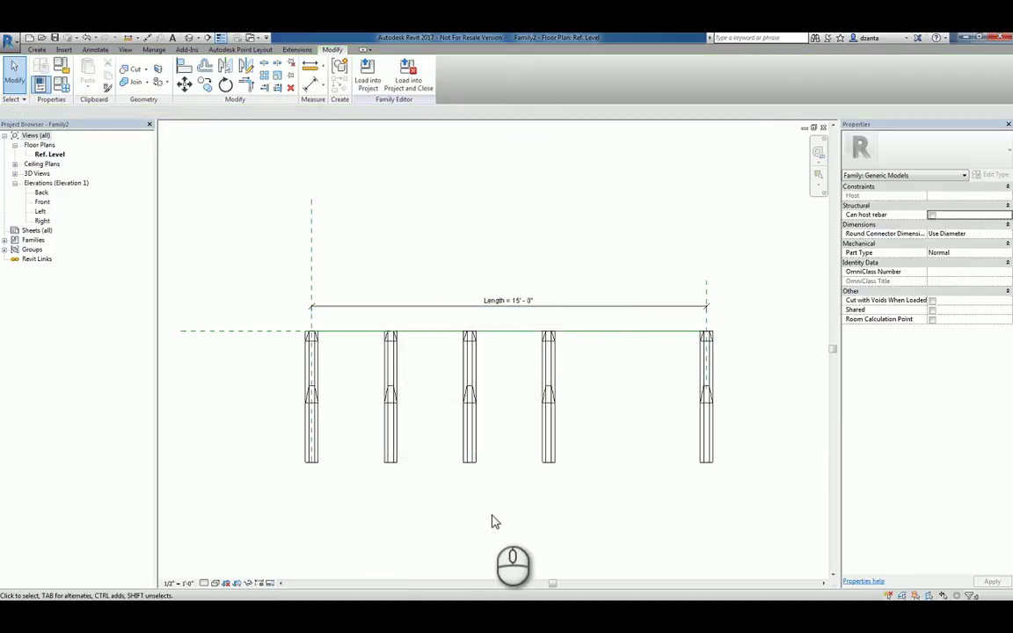
Step: Place a 3'-0" aligned dimension between the first two brackets, below them
{"action": "key", "text": "d"}
{"action": "key", "text": "i"}
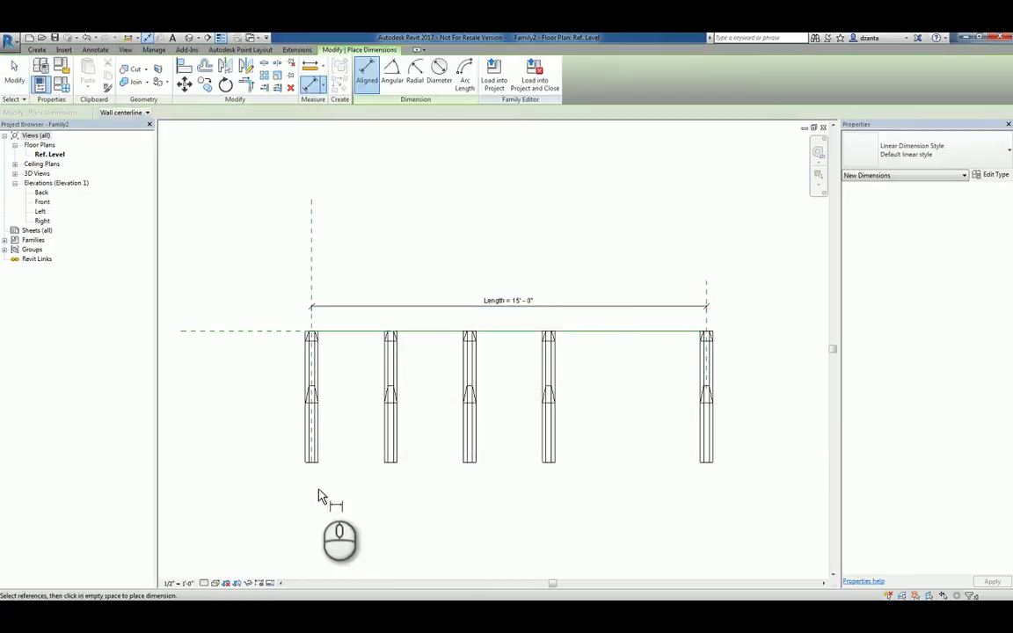
{"action": "left_click", "coordinate": [313, 454]}
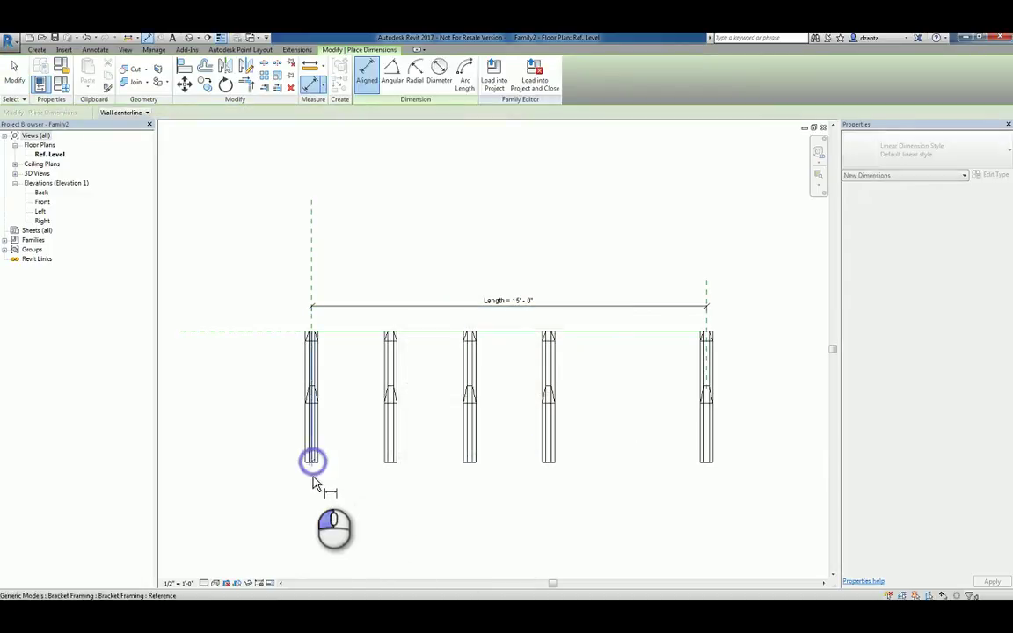
{"action": "left_click", "coordinate": [391, 451]}
{"action": "left_click", "coordinate": [396, 496]}
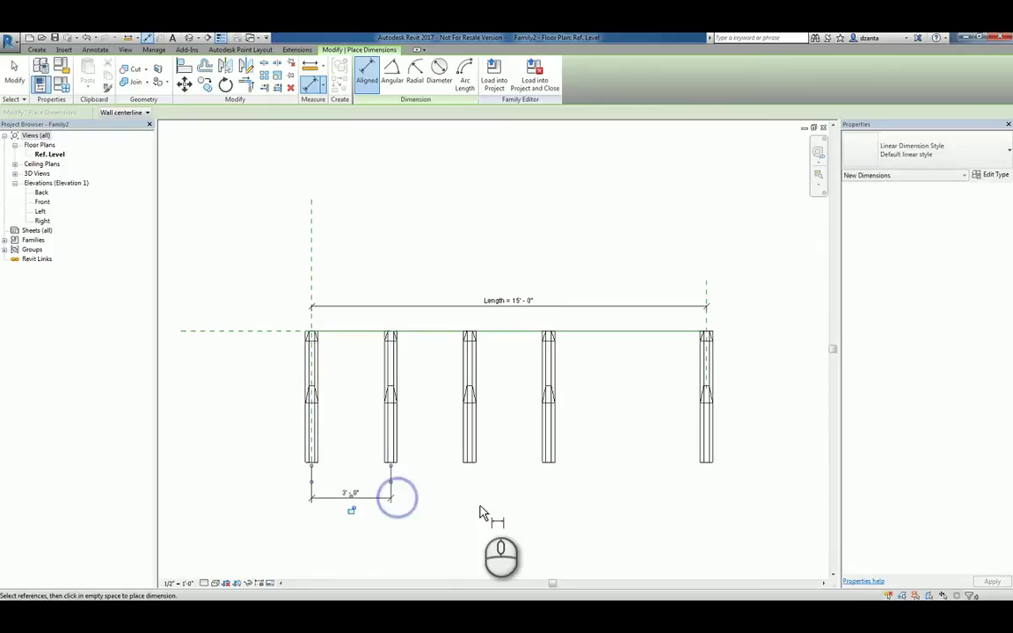
{"action": "key", "text": "Escape"}
{"action": "key", "text": "Escape"}
Step: Label that dimension with a new Bracket_Spacing instance parameter
{"action": "left_click", "coordinate": [380, 495]}
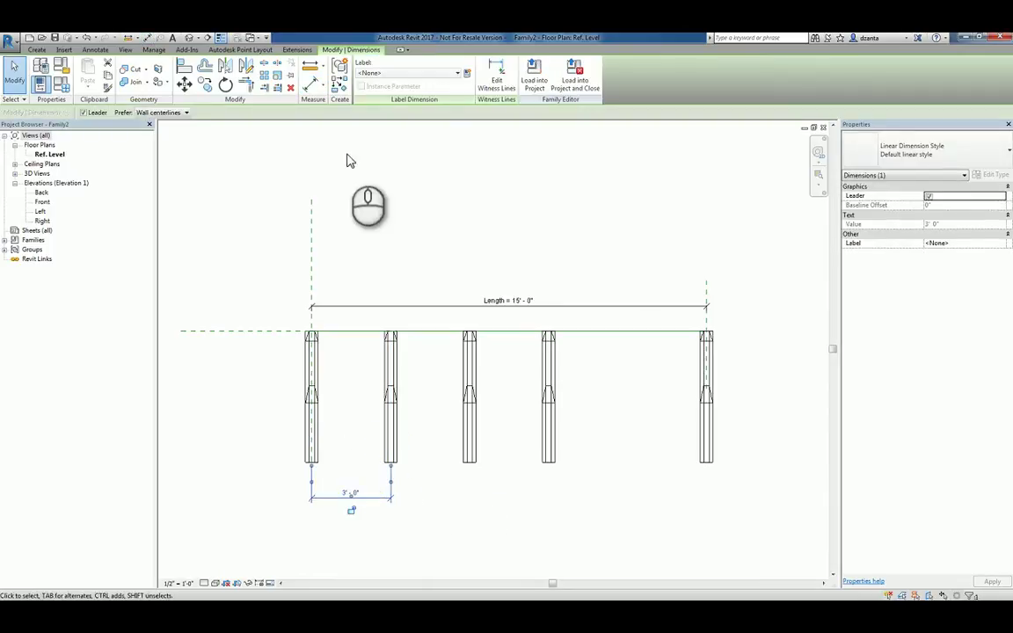
{"action": "left_click", "coordinate": [465, 74]}
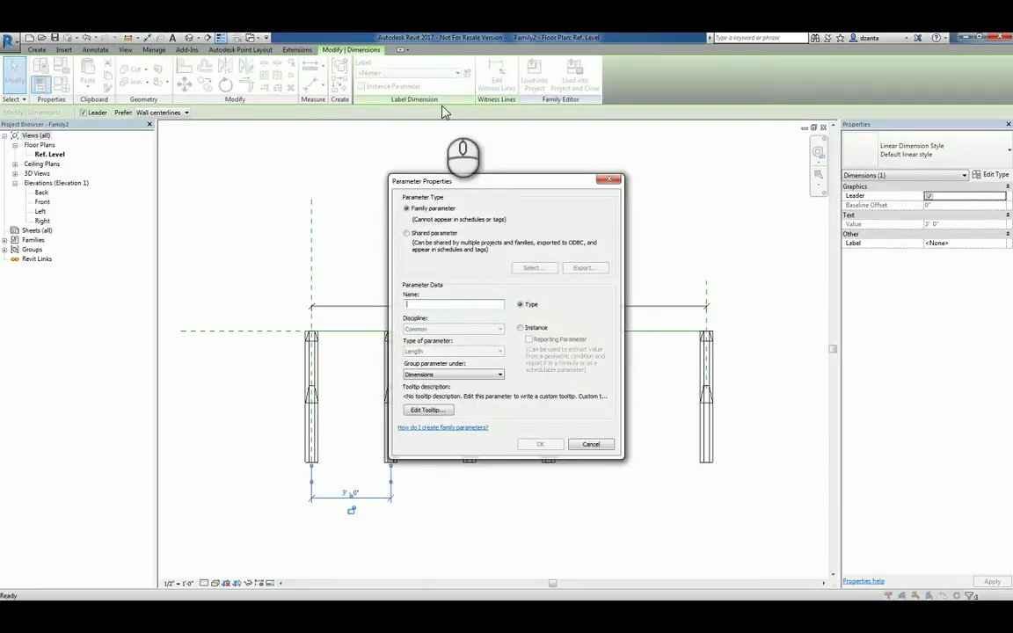
{"action": "left_click", "coordinate": [463, 305]}
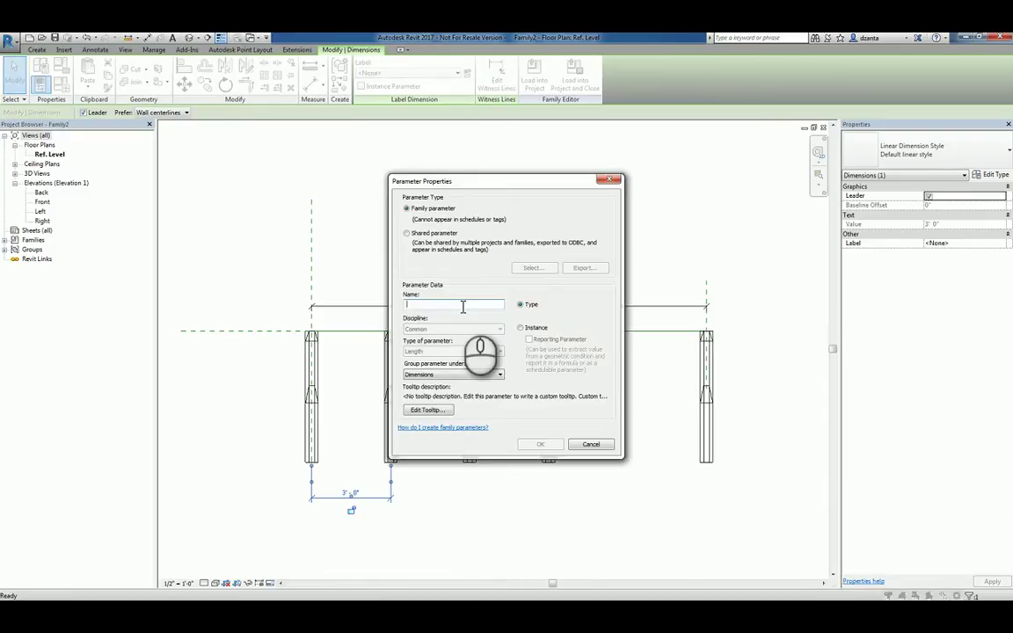
{"action": "type", "text": "Bracket_Spacing"}
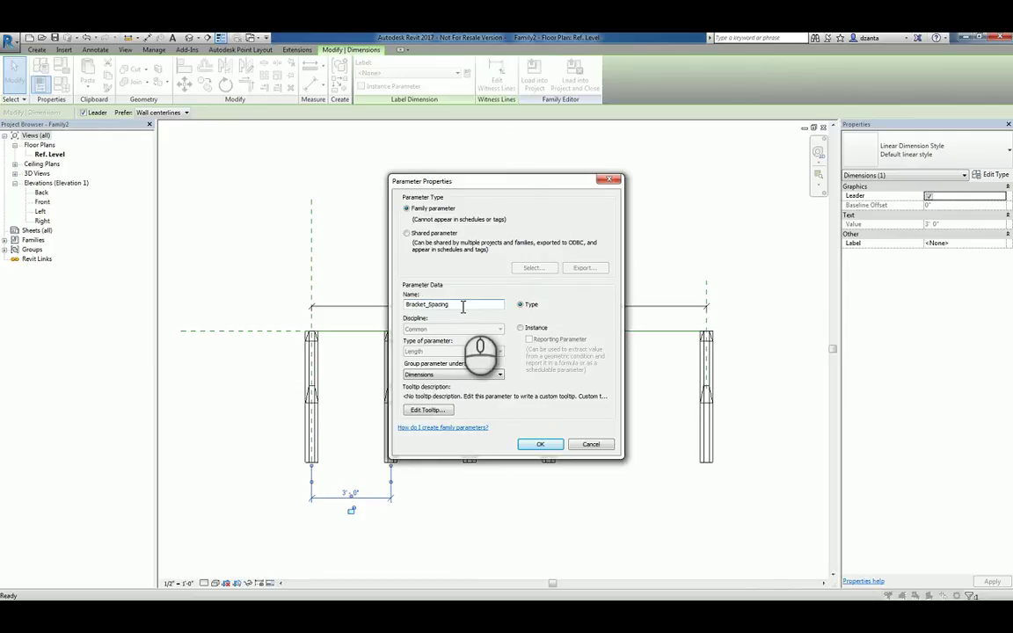
{"action": "left_click", "coordinate": [520, 327]}
{"action": "left_click", "coordinate": [547, 445]}
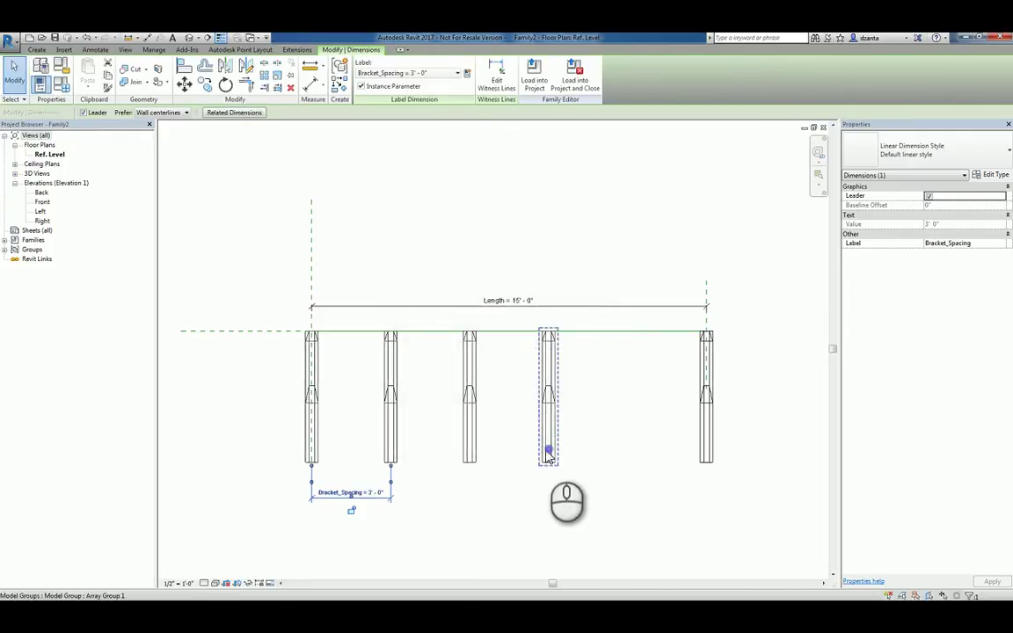
{"action": "left_click", "coordinate": [538, 517]}
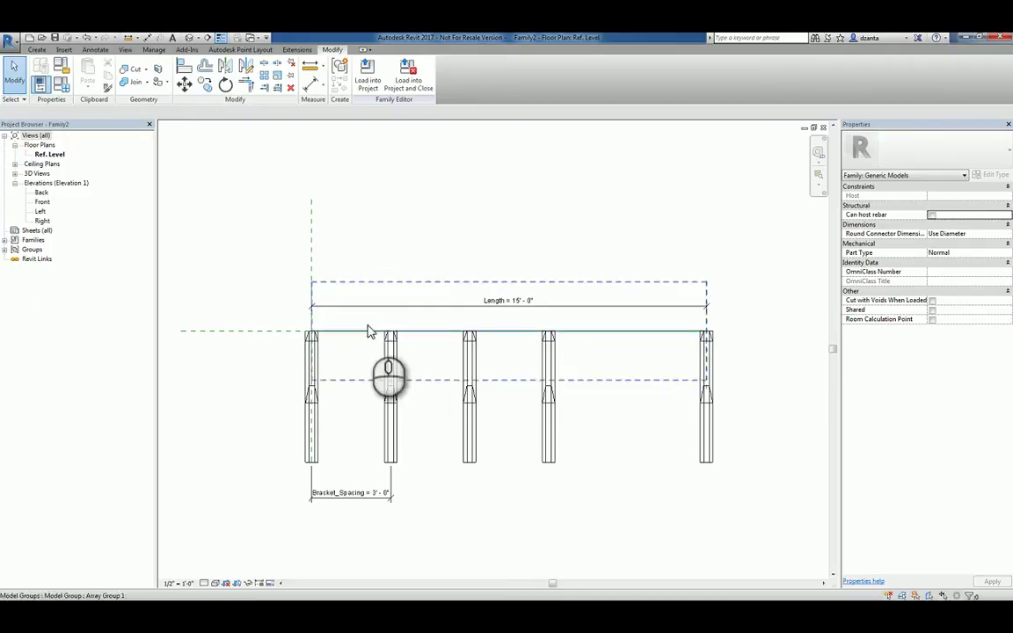
Step: Add a Max_Bracket_Spacing instance parameter grouped under Constraints in Family Types
{"action": "left_click", "coordinate": [66, 88]}
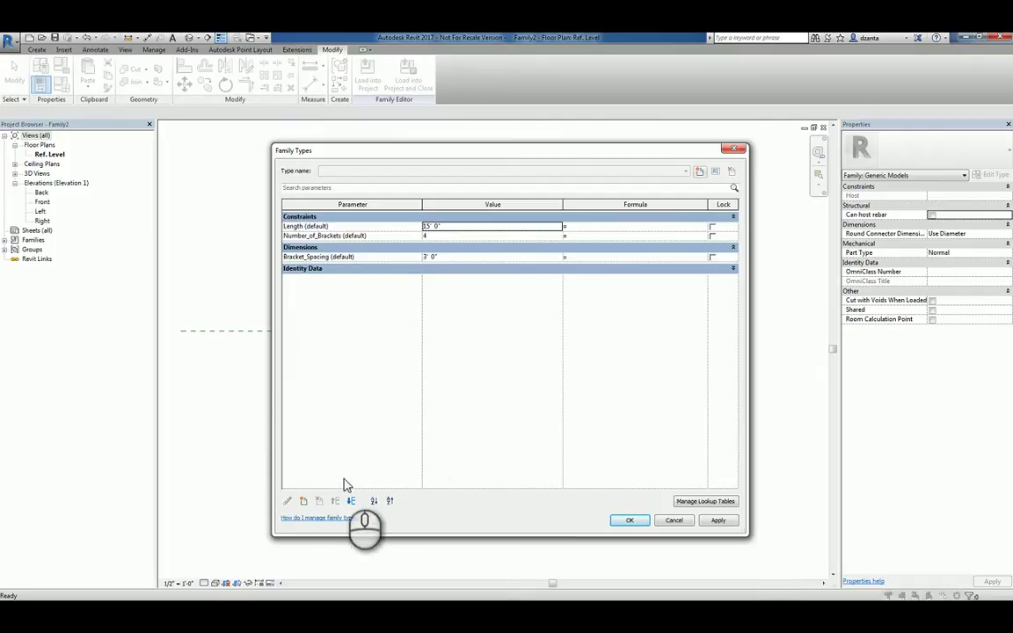
{"action": "left_click", "coordinate": [304, 501]}
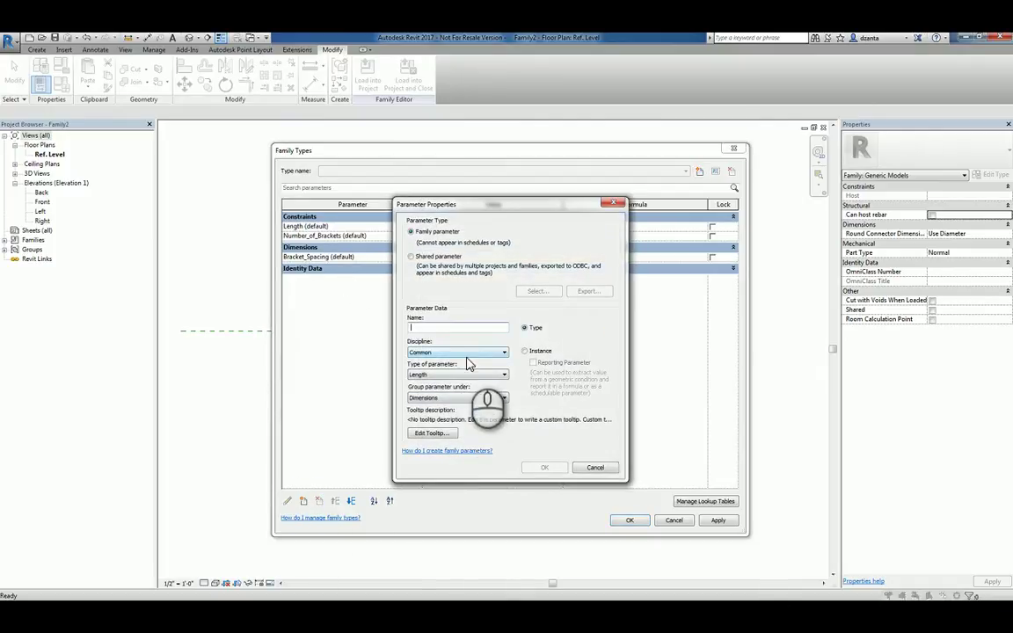
{"action": "type", "text": "Max_Brack_"}
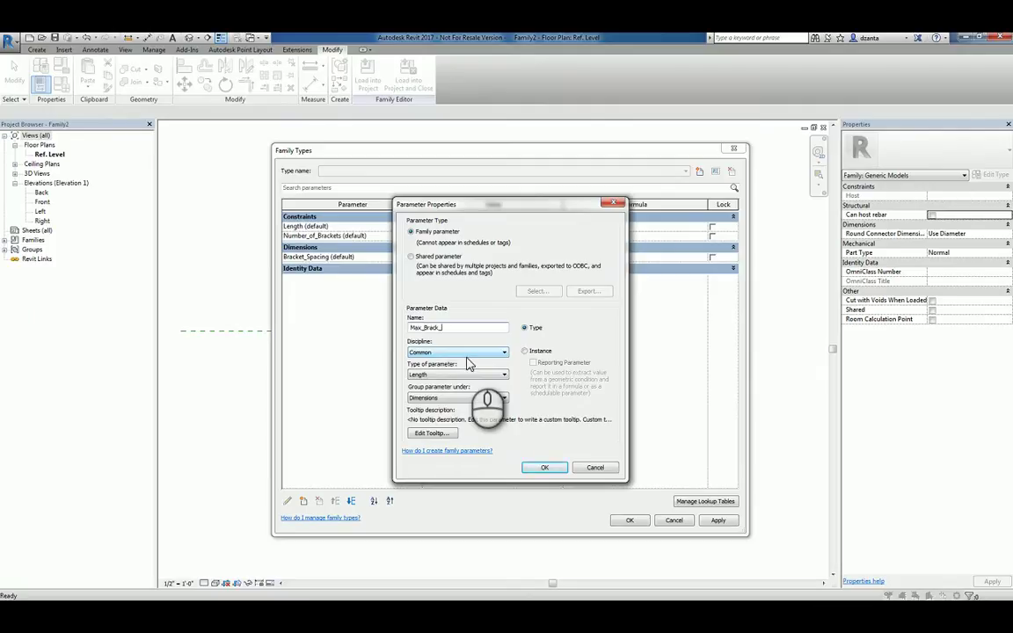
{"action": "key", "text": "BackSpace"}
{"action": "type", "text": "et_Spacing"}
{"action": "left_click", "coordinate": [526, 351]}
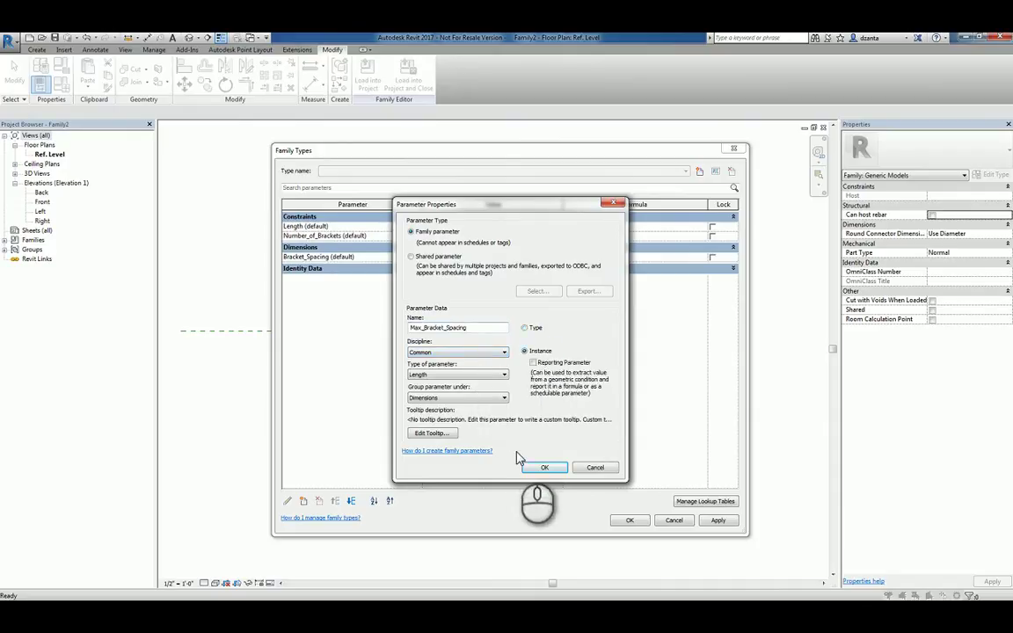
{"action": "left_click", "coordinate": [432, 400]}
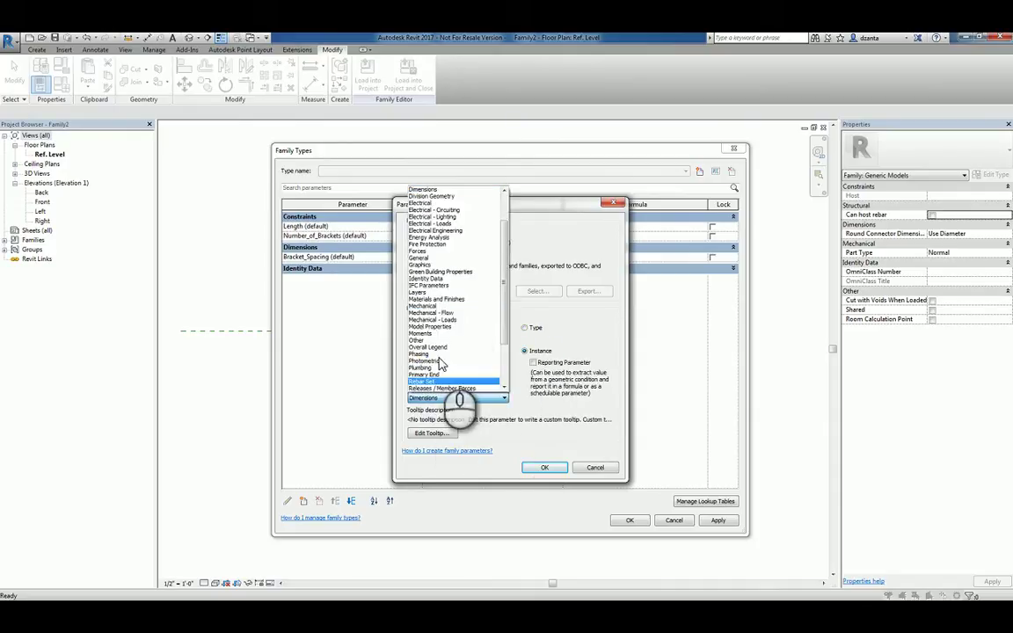
{"action": "scroll", "coordinate": [475, 326], "scroll_direction": "up", "scroll_amount": 5}
{"action": "left_click", "coordinate": [435, 212]}
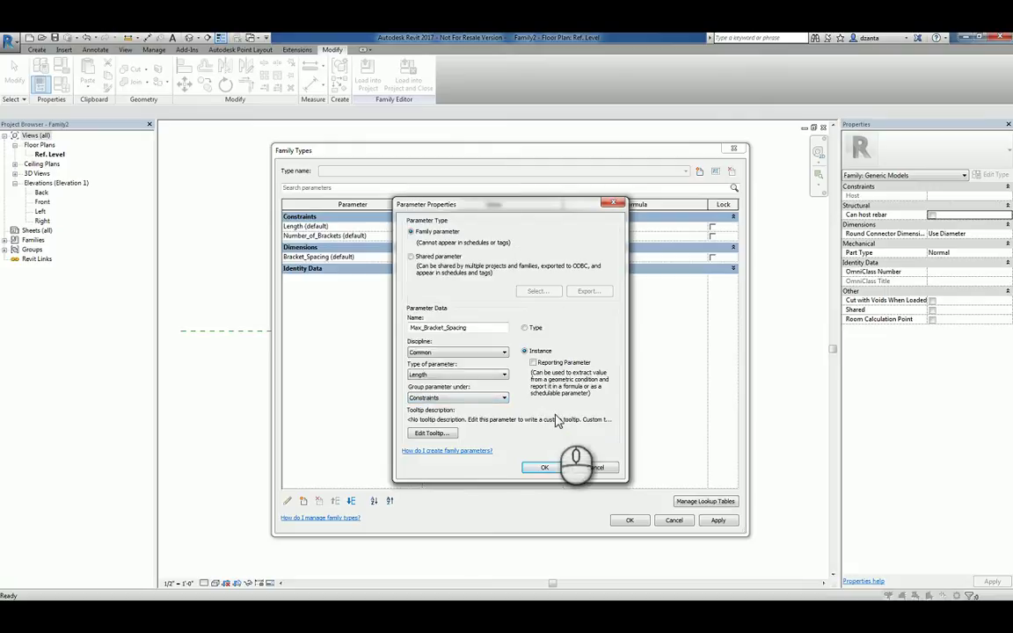
{"action": "left_click", "coordinate": [545, 467]}
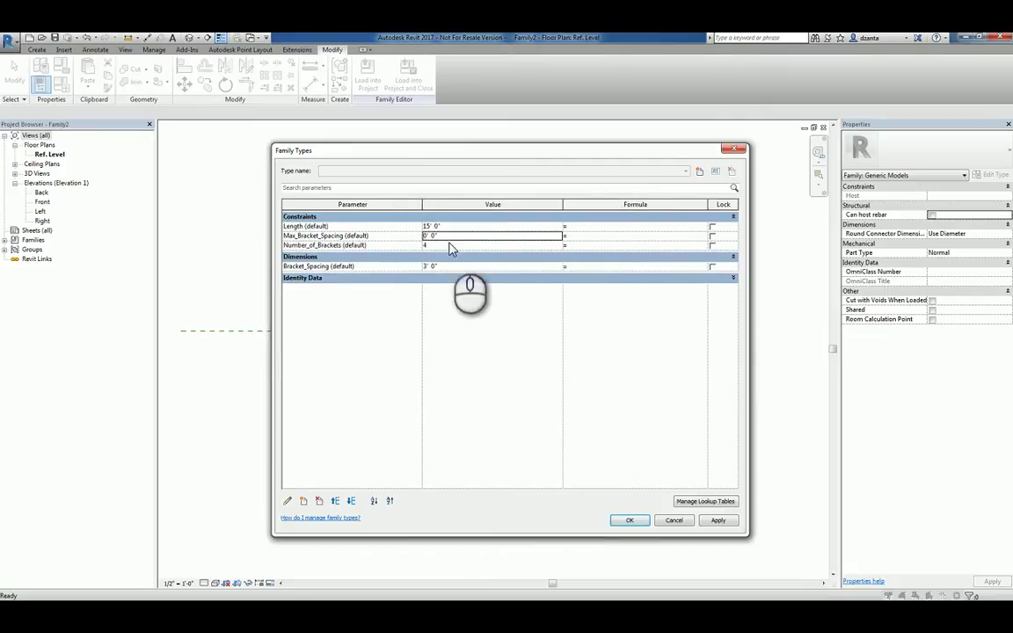
Step: Set Max_Bracket_Spacing to 4' 0", apply the values and close Family Types
{"action": "left_click", "coordinate": [454, 236]}
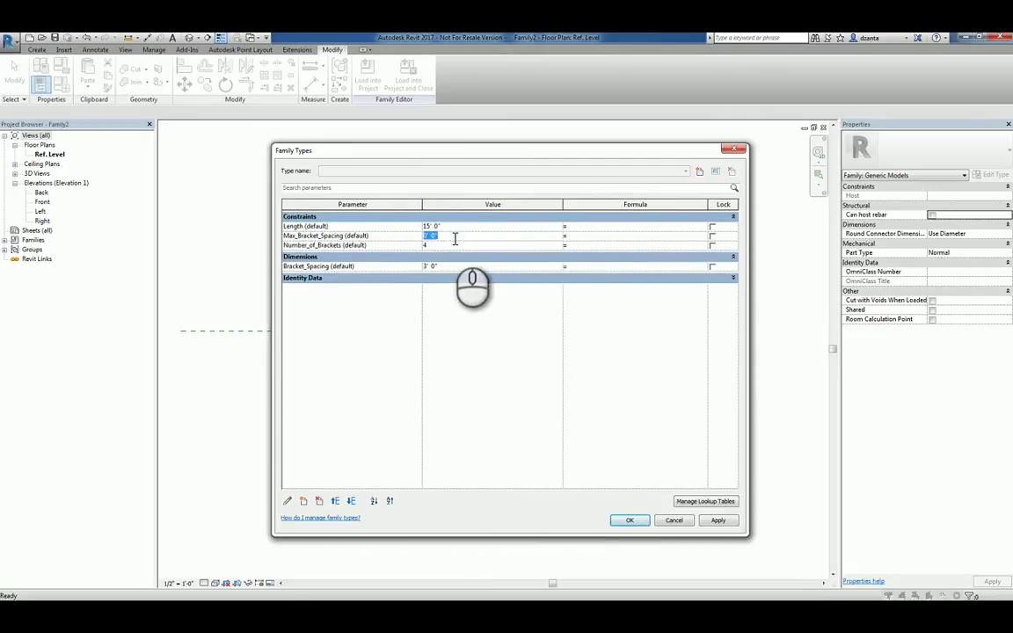
{"action": "type", "text": "4"}
{"action": "left_click", "coordinate": [476, 378]}
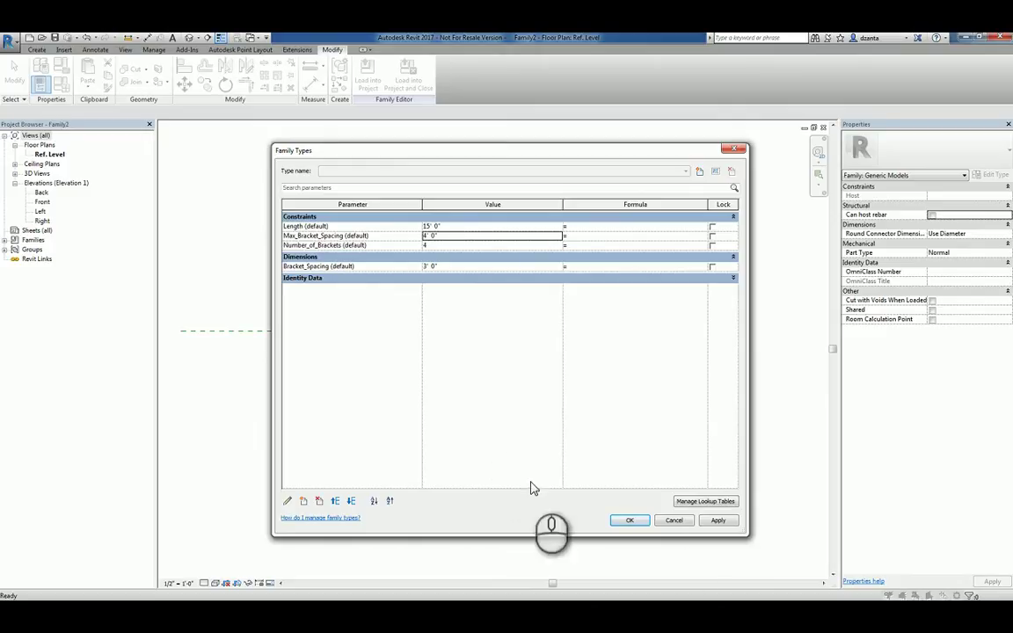
{"action": "left_click", "coordinate": [712, 521]}
{"action": "left_click", "coordinate": [627, 520]}
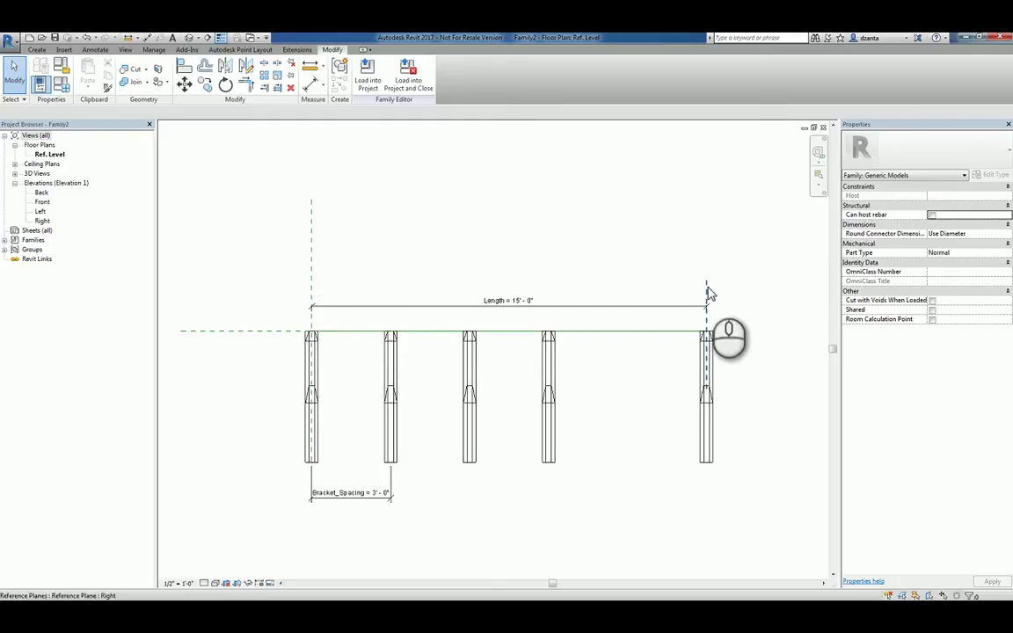
Step: Enter the formula Length/Number_of_Brackets for Bracket_Spacing in Family Types
{"action": "left_click", "coordinate": [63, 84]}
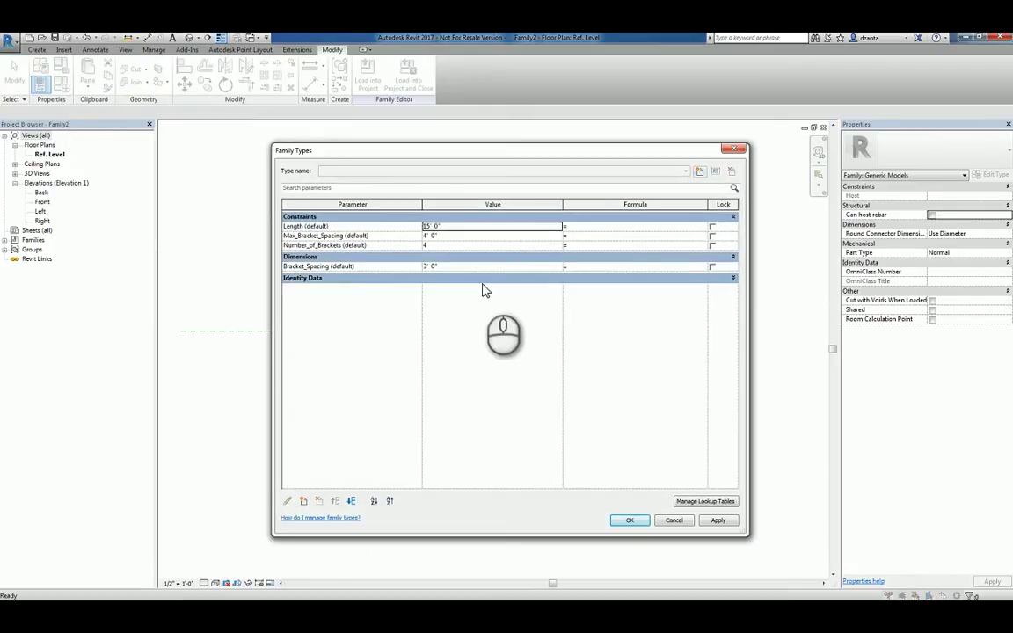
{"action": "left_click", "coordinate": [584, 269]}
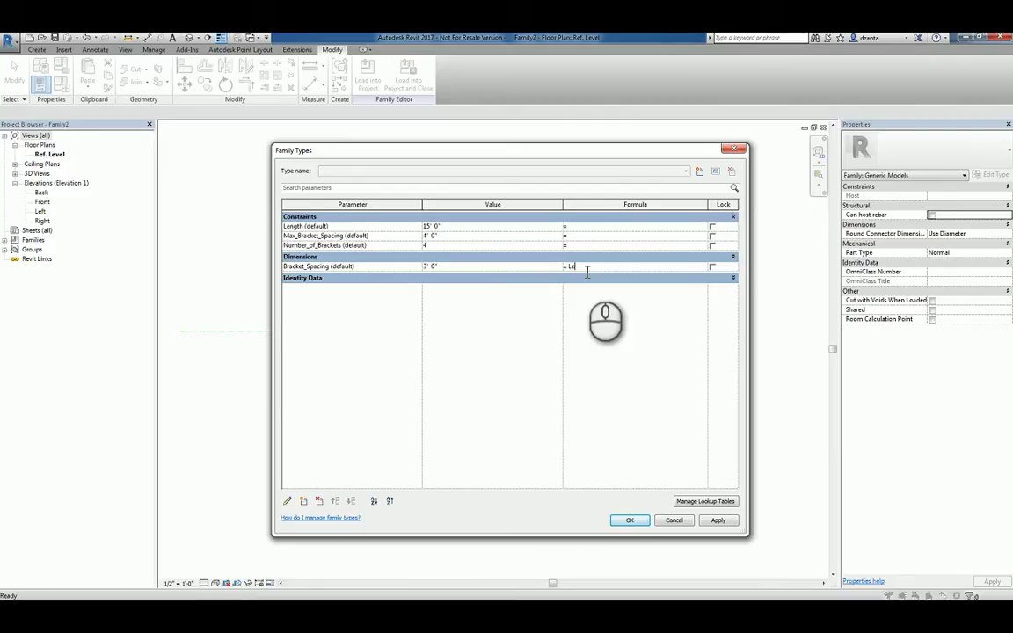
{"action": "type", "text": "Length/Number_of_Brackets"}
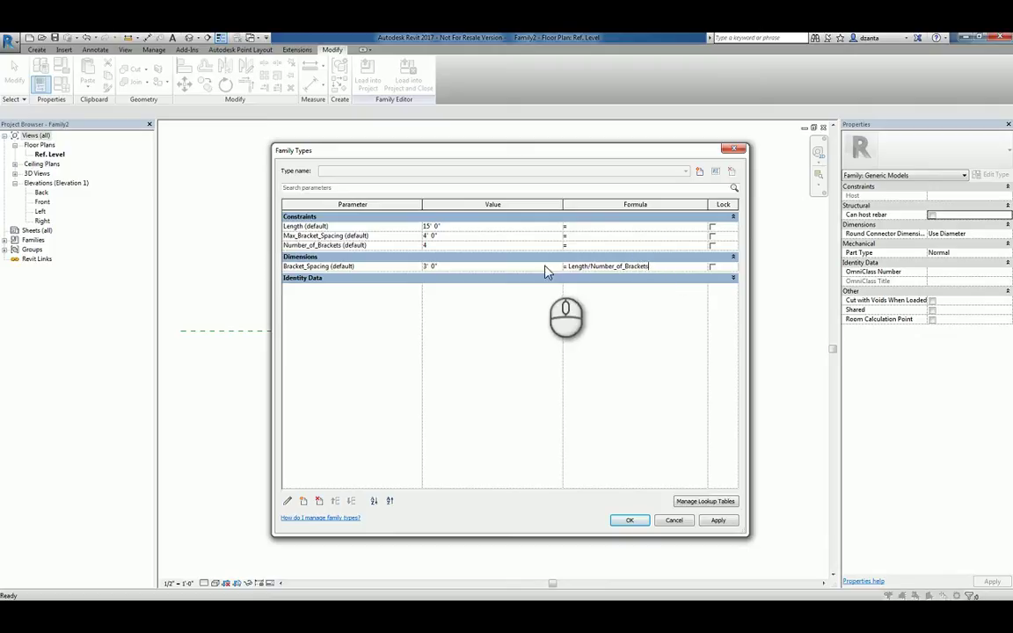
Step: Commit Bracket_Spacing = Length / Number_of_Brackets, set Number_of_Brackets = Length / Max_Bracket_Spacing, and apply for five brackets
{"action": "left_click", "coordinate": [542, 268]}
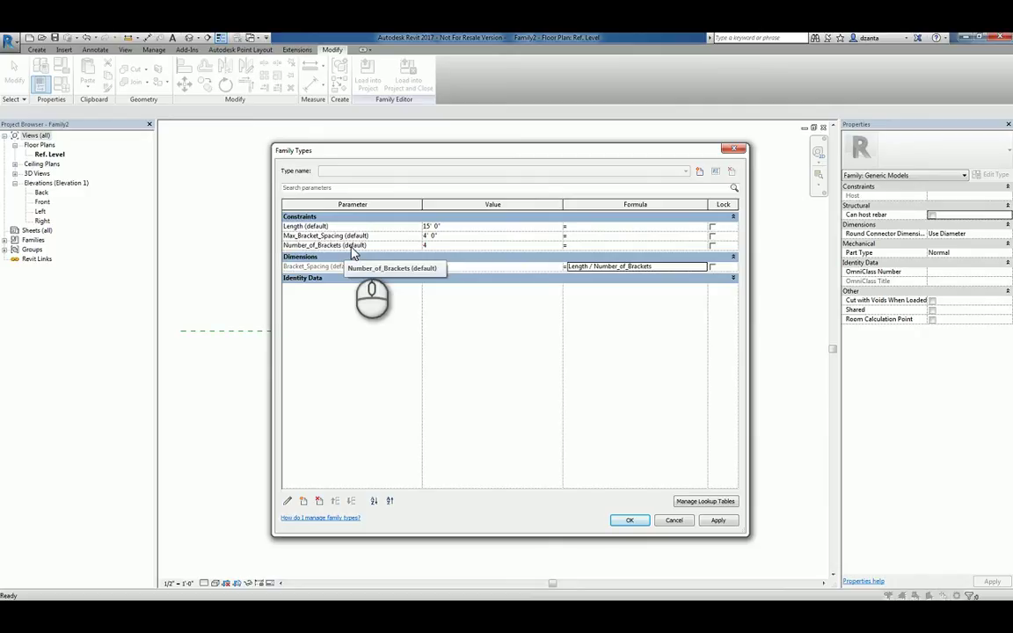
{"action": "left_click", "coordinate": [587, 246]}
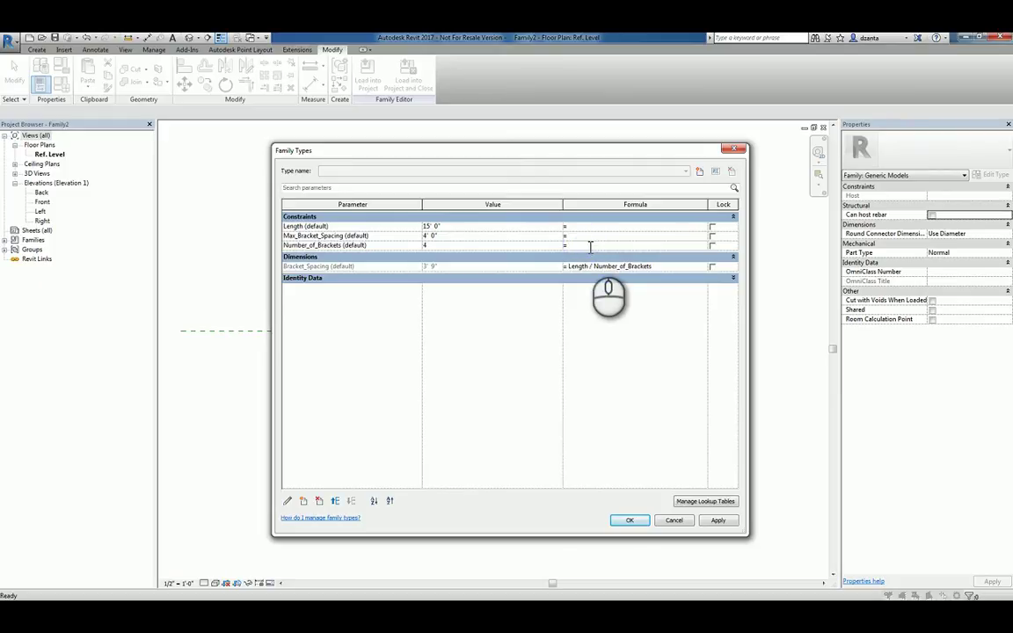
{"action": "type", "text": "Length/Max_Bracket_Spacing"}
{"action": "left_click", "coordinate": [519, 248]}
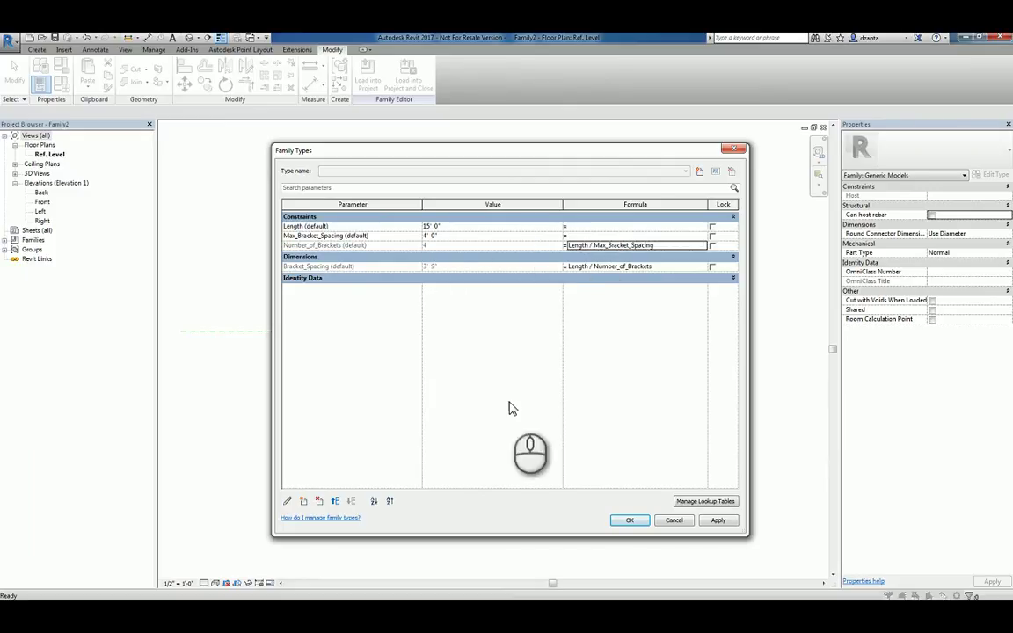
{"action": "left_click", "coordinate": [631, 520]}
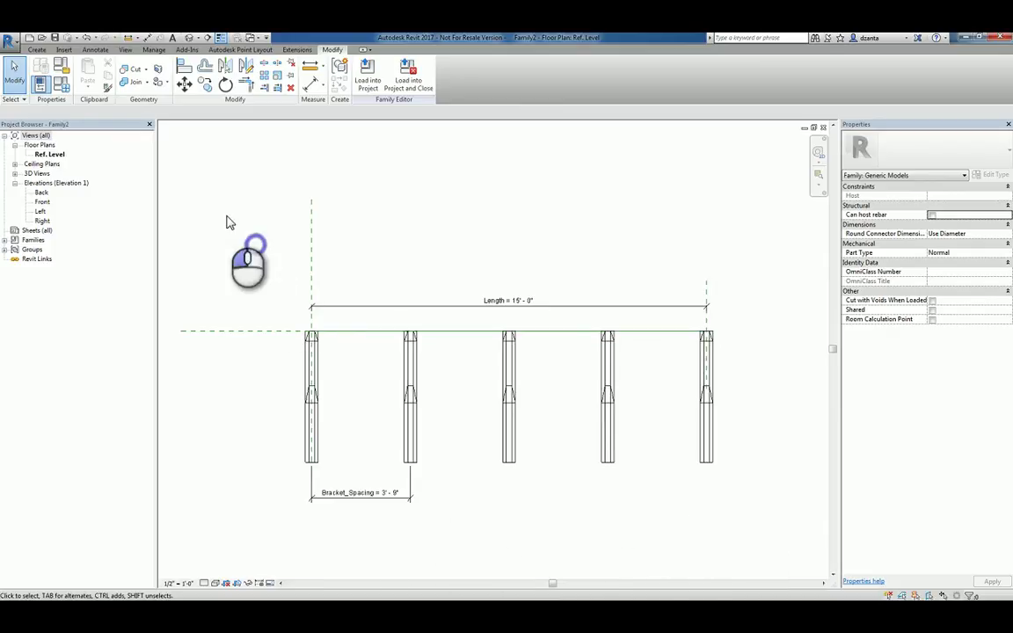
Step: Save As the family file 'Custom Generic Model Line Based 1.rfa' into the Families - How To Guide folder
{"action": "left_click", "coordinate": [9, 39]}
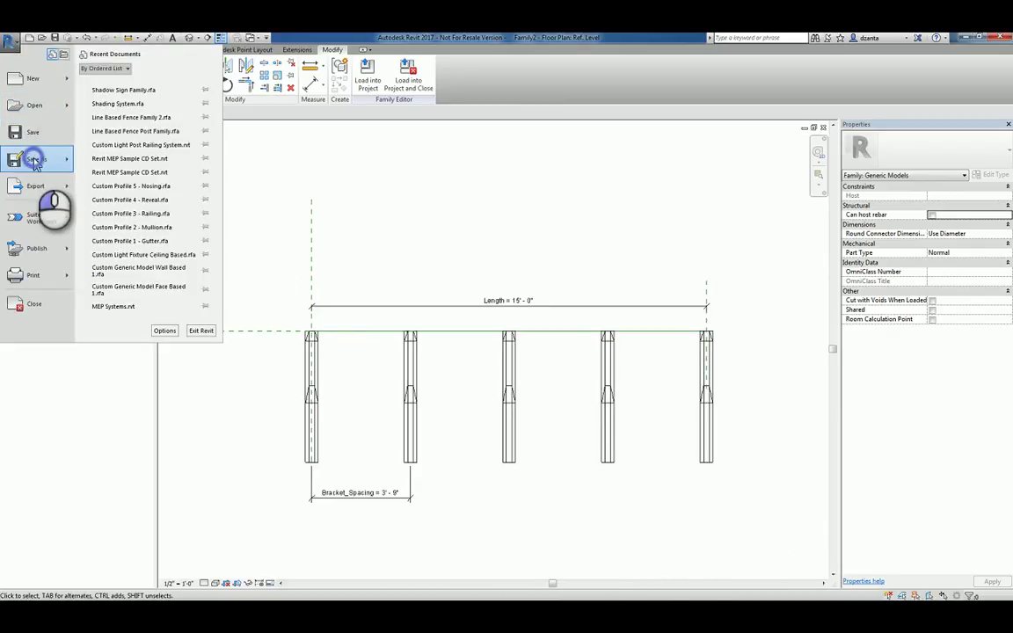
{"action": "mouse_move", "coordinate": [35, 157]}
{"action": "left_click", "coordinate": [109, 132]}
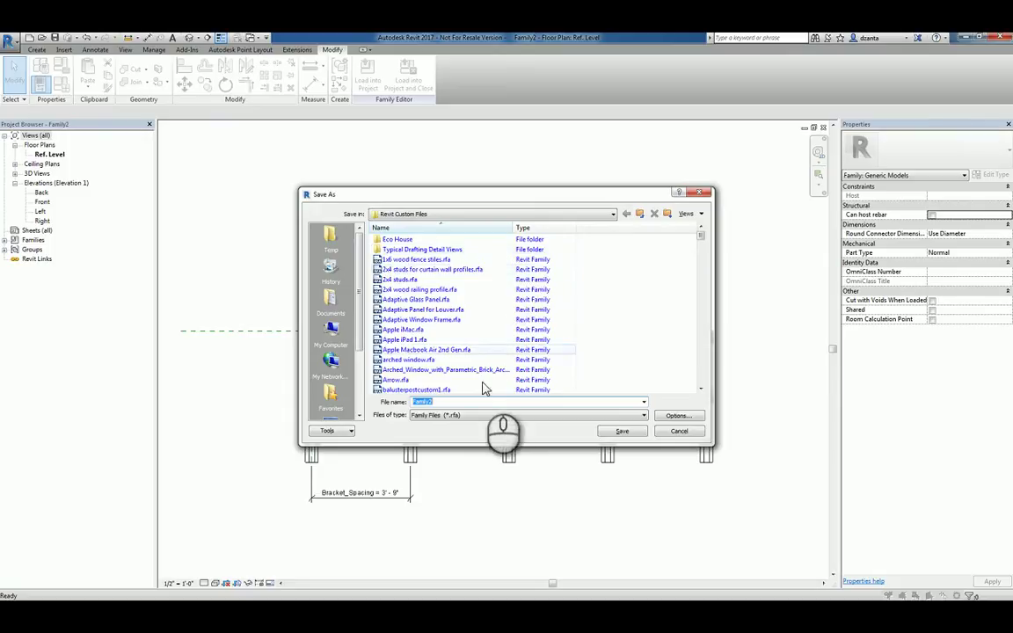
{"action": "left_click", "coordinate": [330, 239]}
{"action": "left_click", "coordinate": [436, 244]}
{"action": "double_click", "coordinate": [436, 243]}
{"action": "left_click", "coordinate": [480, 412]}
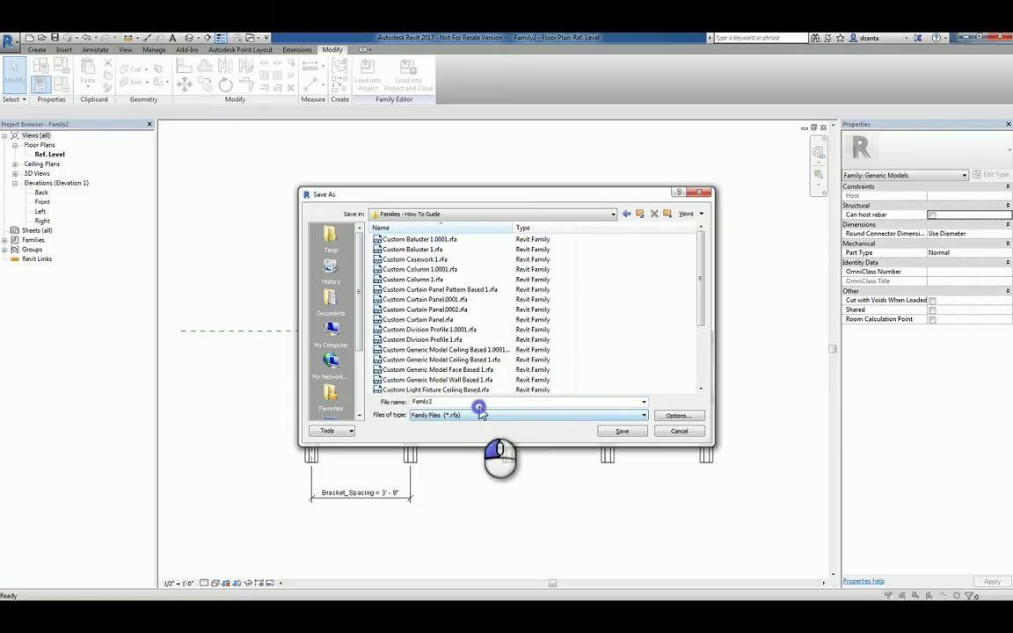
{"action": "type", "text": "Custom Generic Model Line Based 1"}
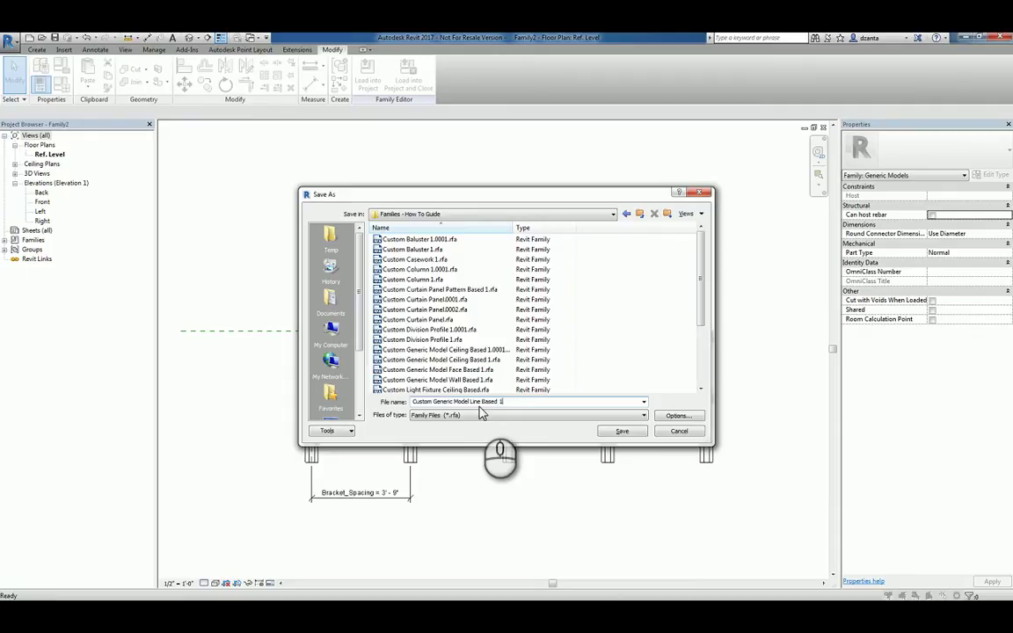
{"action": "key", "text": "Return"}
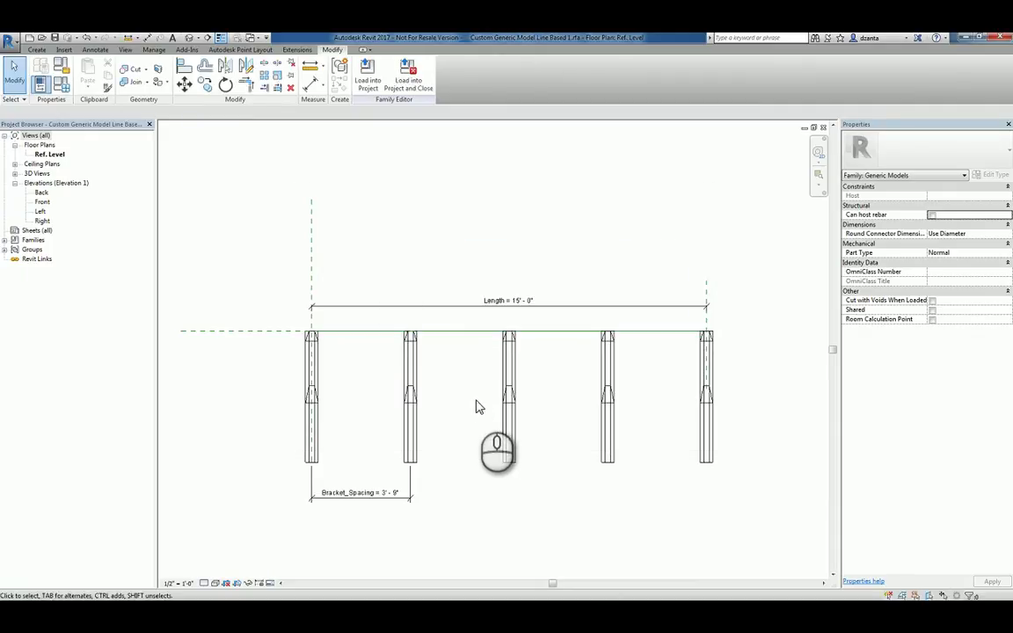
Step: Create a new project from the Architectural Template
{"action": "left_click", "coordinate": [237, 160]}
{"action": "left_click", "coordinate": [30, 39]}
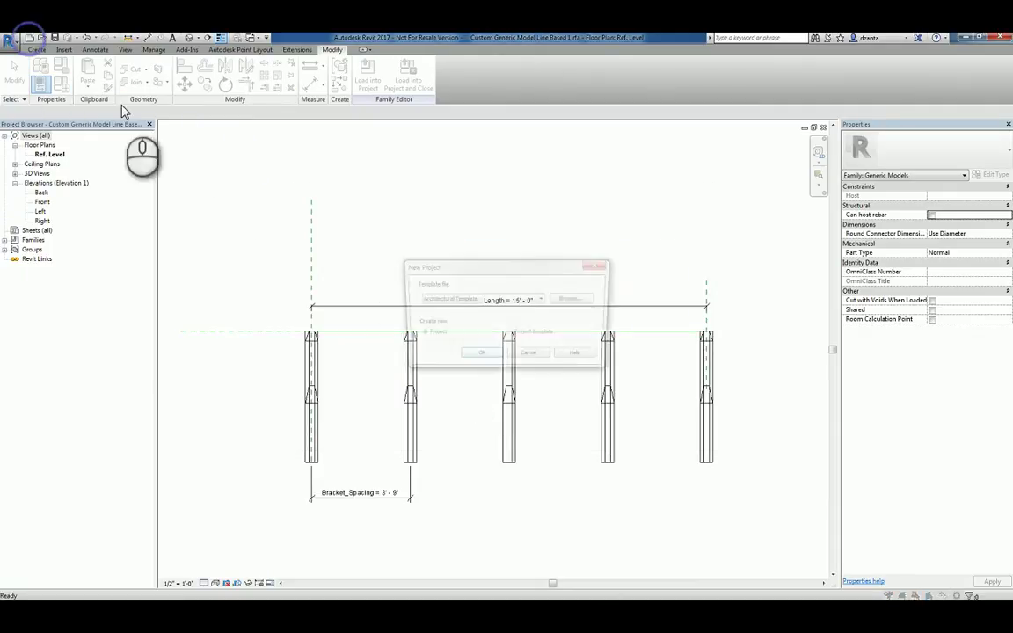
{"action": "left_click", "coordinate": [482, 358]}
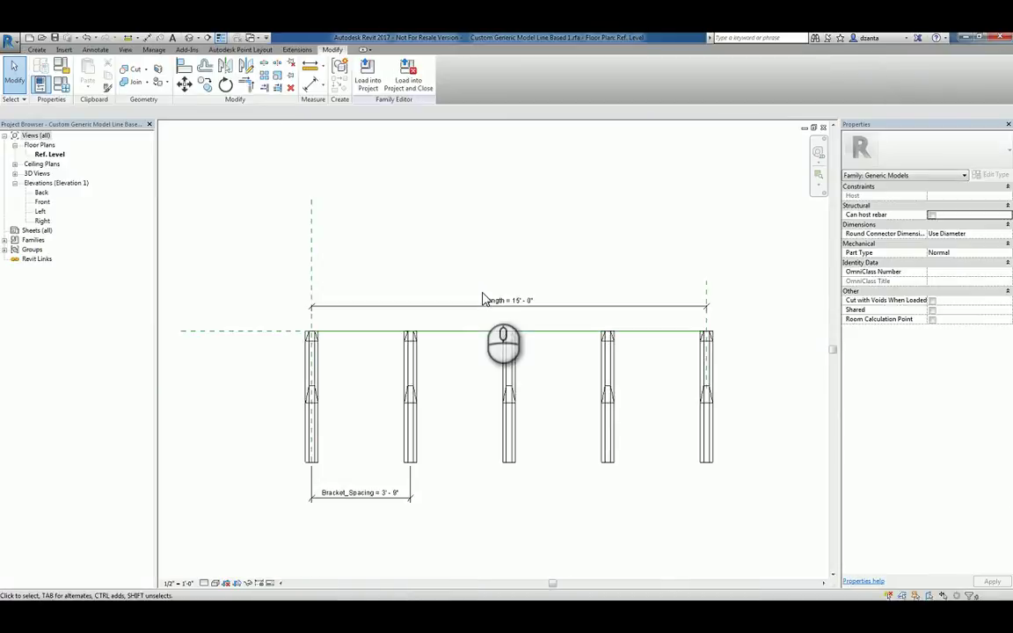
Step: Load the bracket family into Project6
{"action": "left_click", "coordinate": [375, 79]}
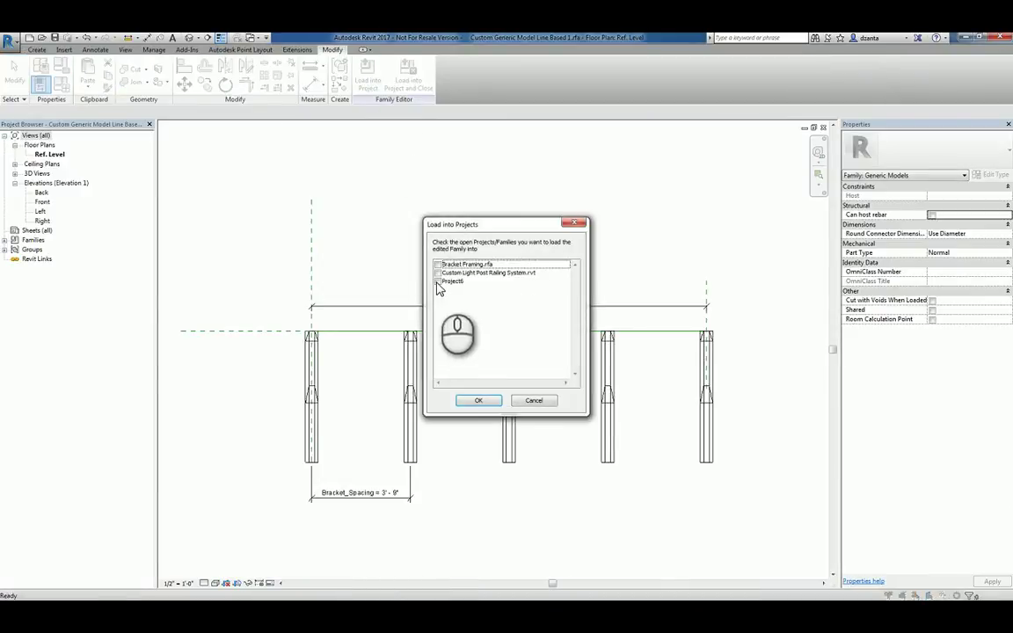
{"action": "left_click", "coordinate": [438, 281]}
{"action": "left_click", "coordinate": [478, 403]}
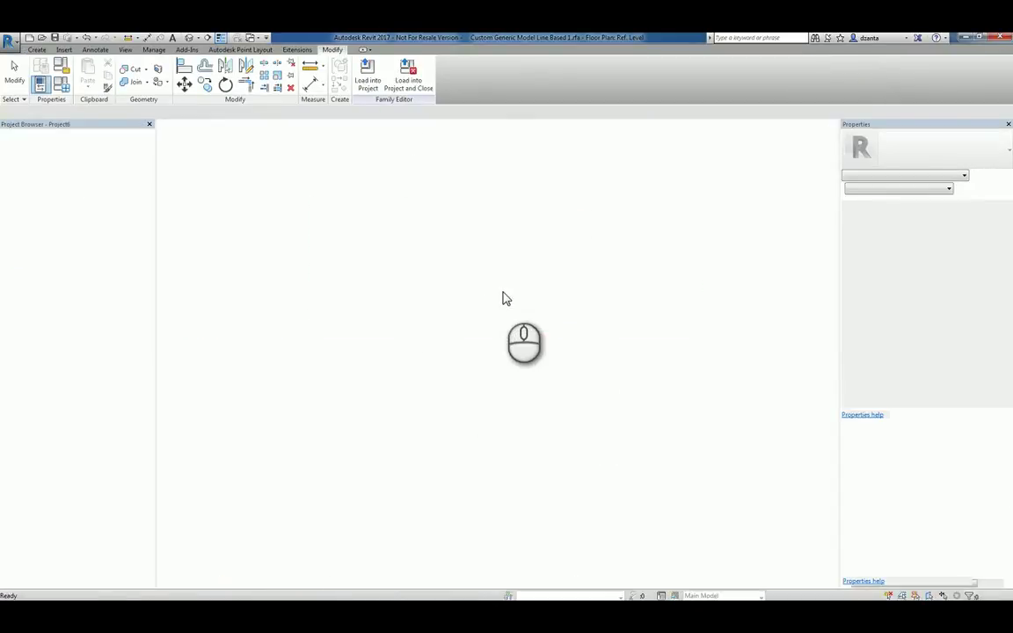
Step: Place one bracket run between two points on Level 1, then orbit the Default 3D View to inspect it
{"action": "left_click", "coordinate": [449, 350]}
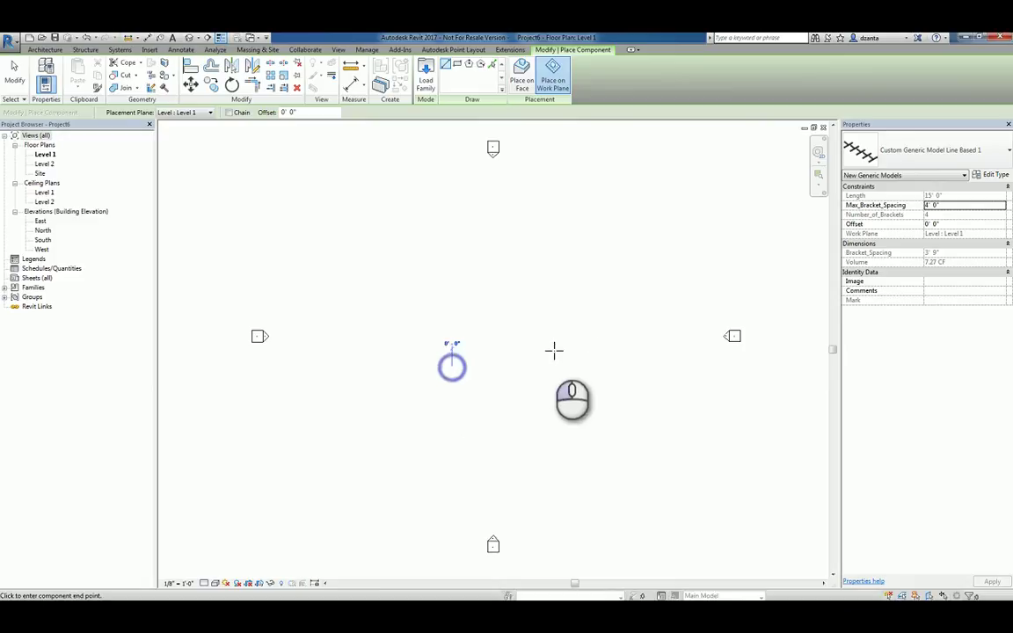
{"action": "left_click", "coordinate": [585, 309]}
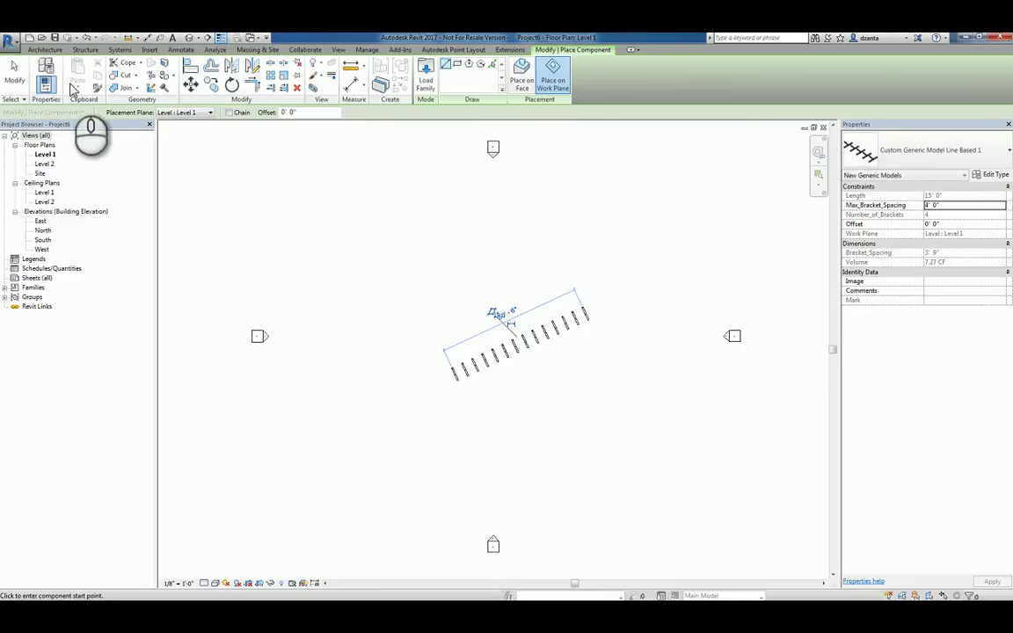
{"action": "left_click", "coordinate": [20, 88]}
{"action": "left_click", "coordinate": [188, 38]}
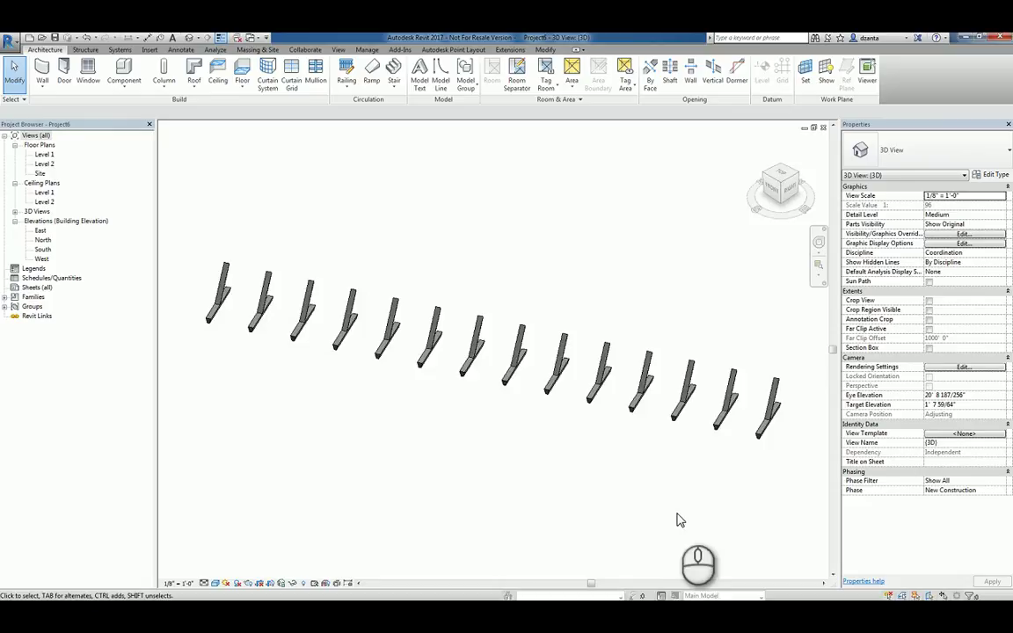
{"action": "middle_click_drag", "start_coordinate": [678, 518], "coordinate": [664, 482], "text": "shift"}
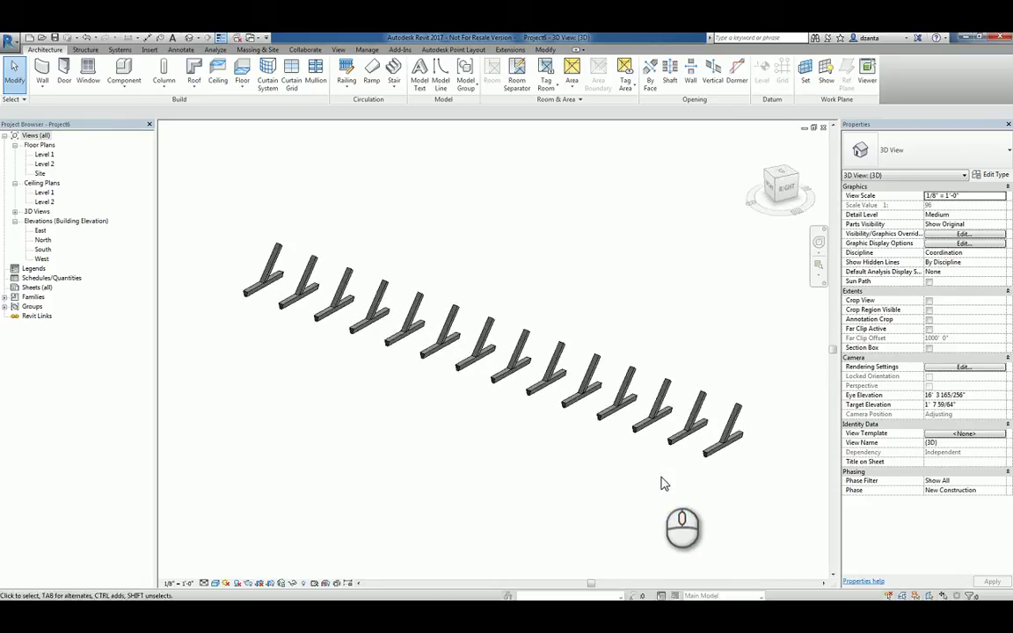